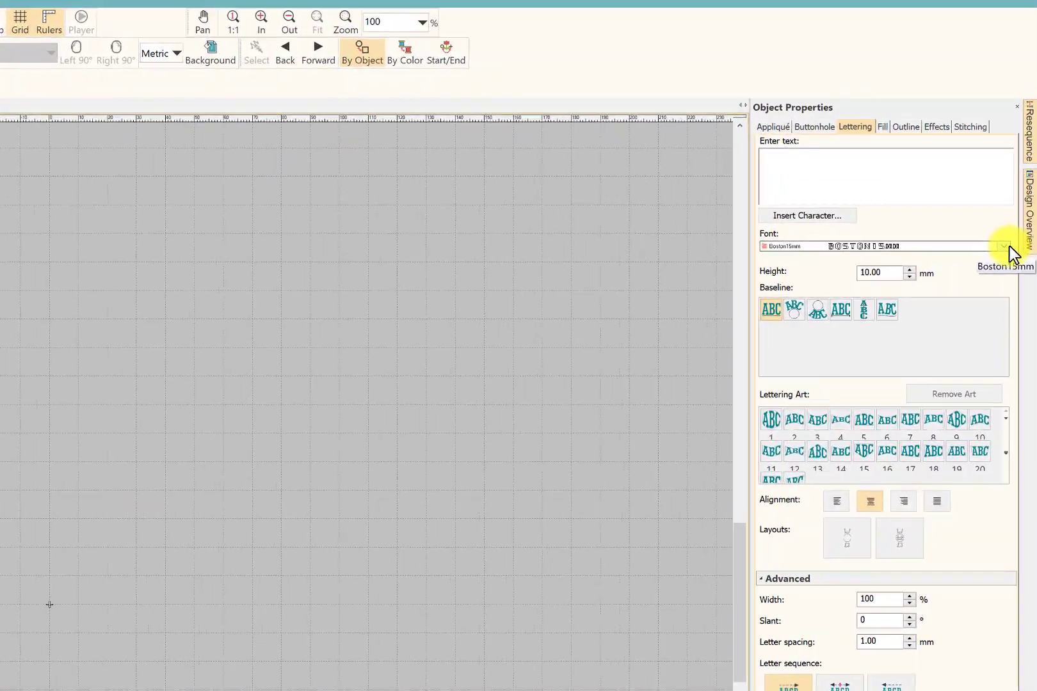
# - Keep Boston15mm as the lettering font and change the height to 15 mm
pyautogui.click(1000, 288)
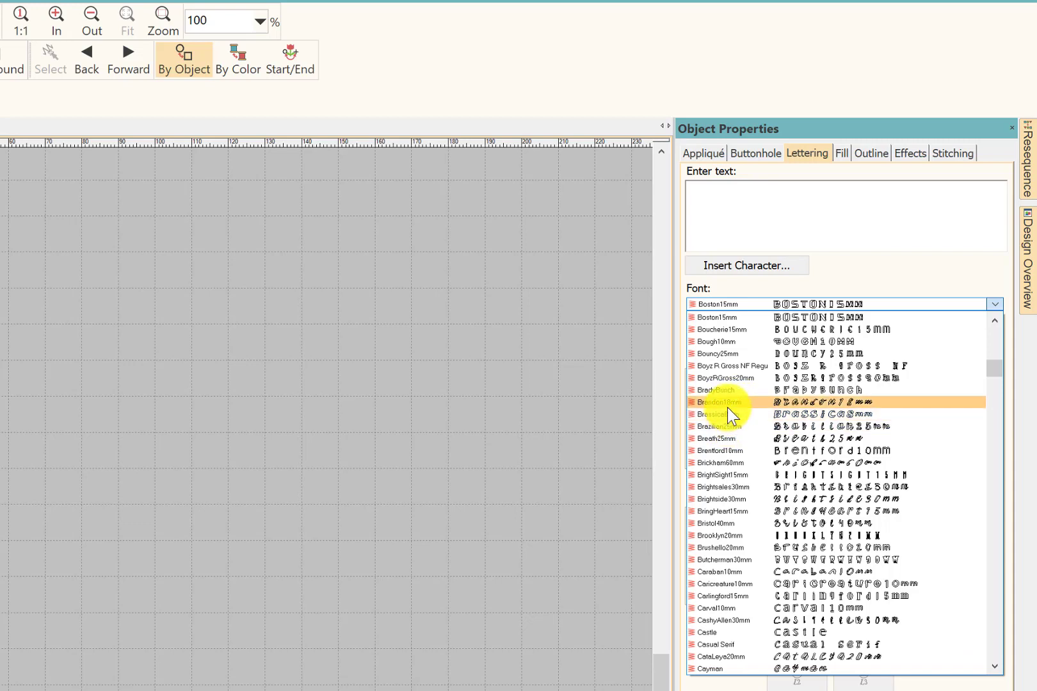
pyautogui.click(711, 318)
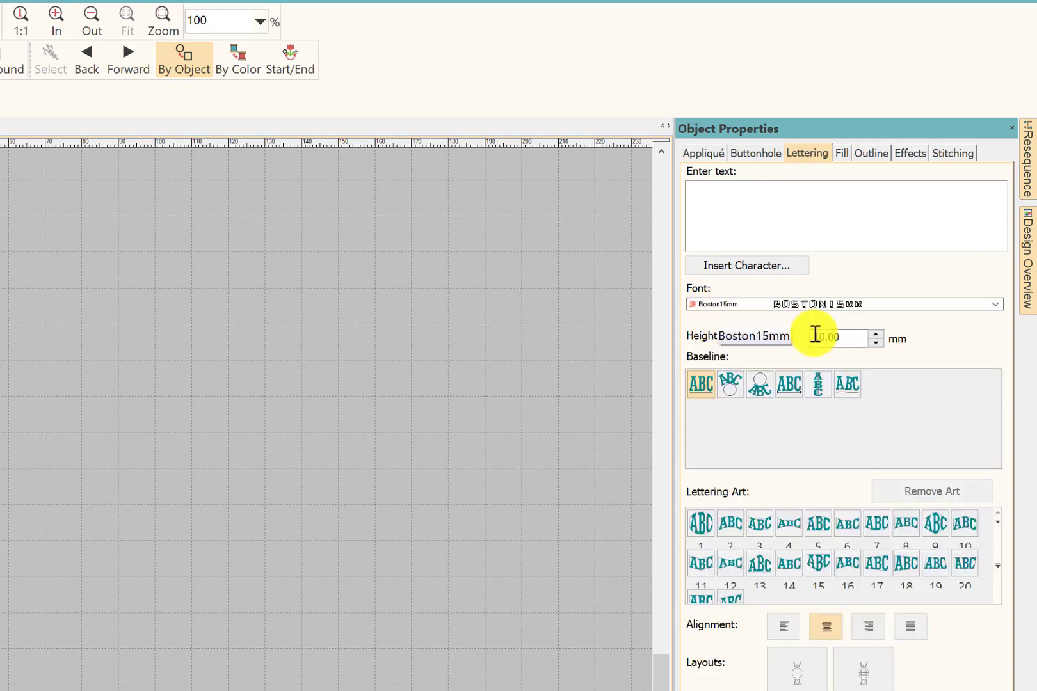
pyautogui.moveTo(820, 337); pyautogui.dragTo(871, 336)
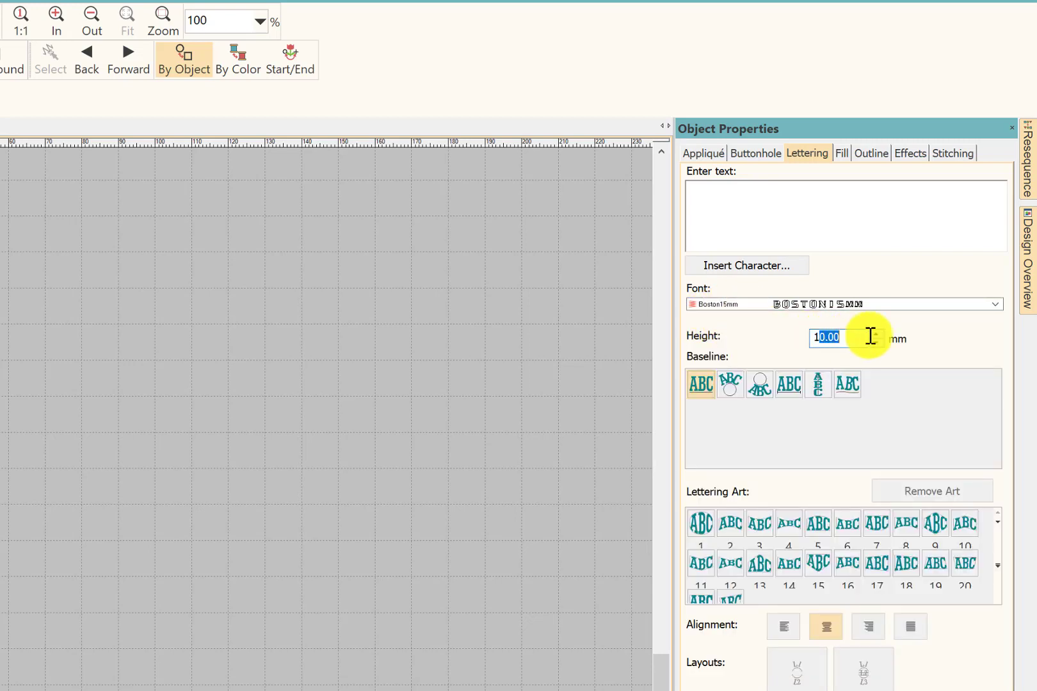
pyautogui.write('5')
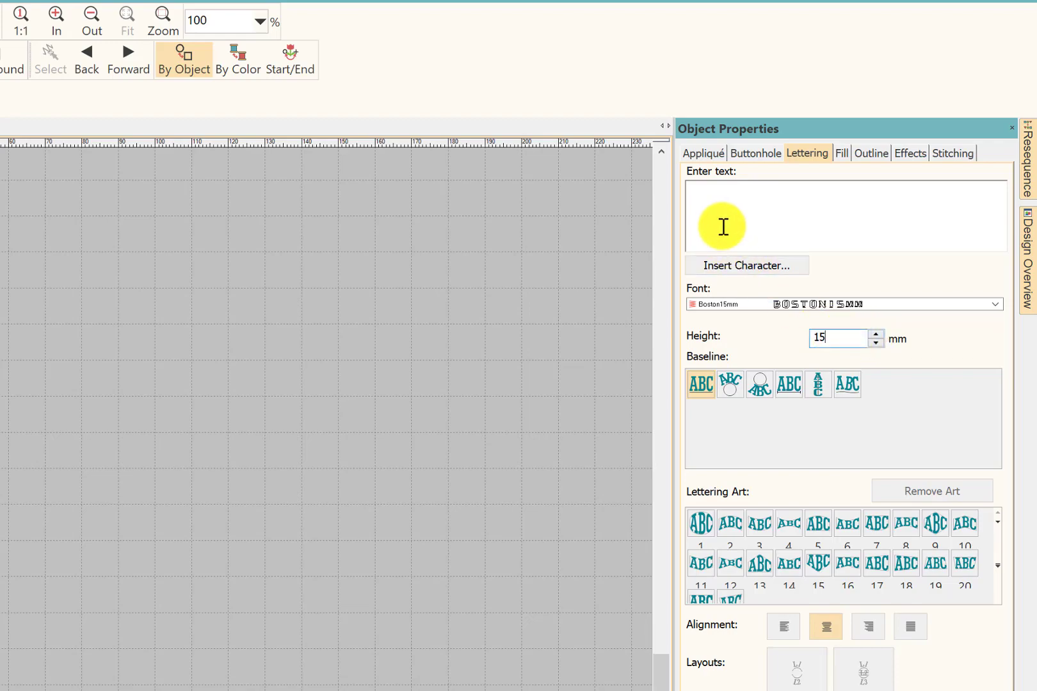
pyautogui.click(715, 198)
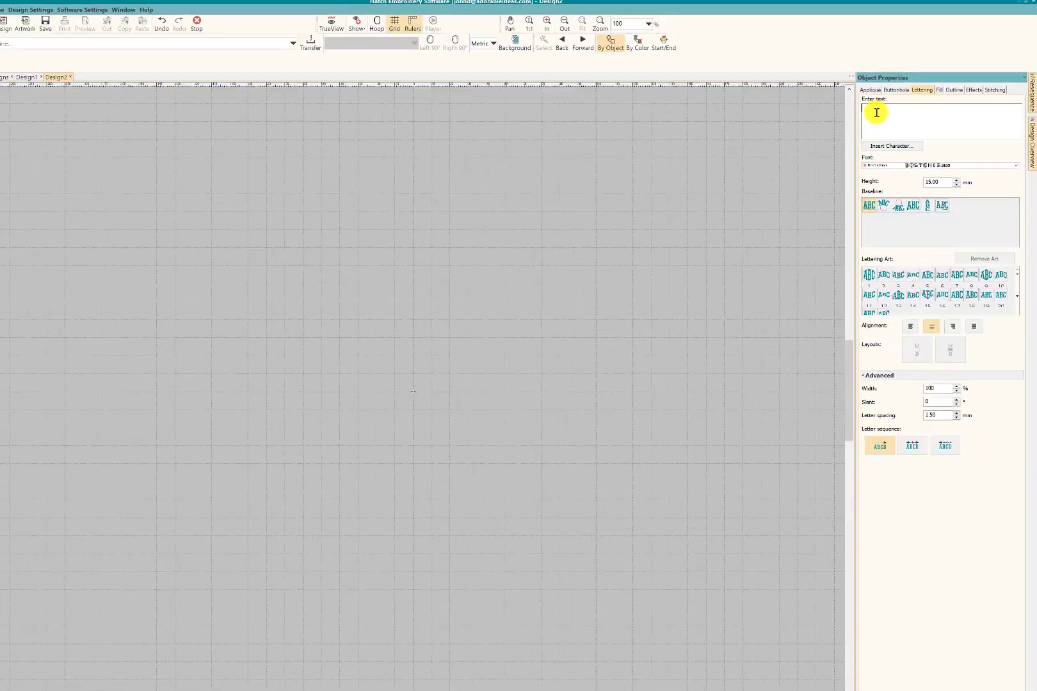
# - Create the lettering 'Boston' and deselect it
pyautogui.write('Bos')
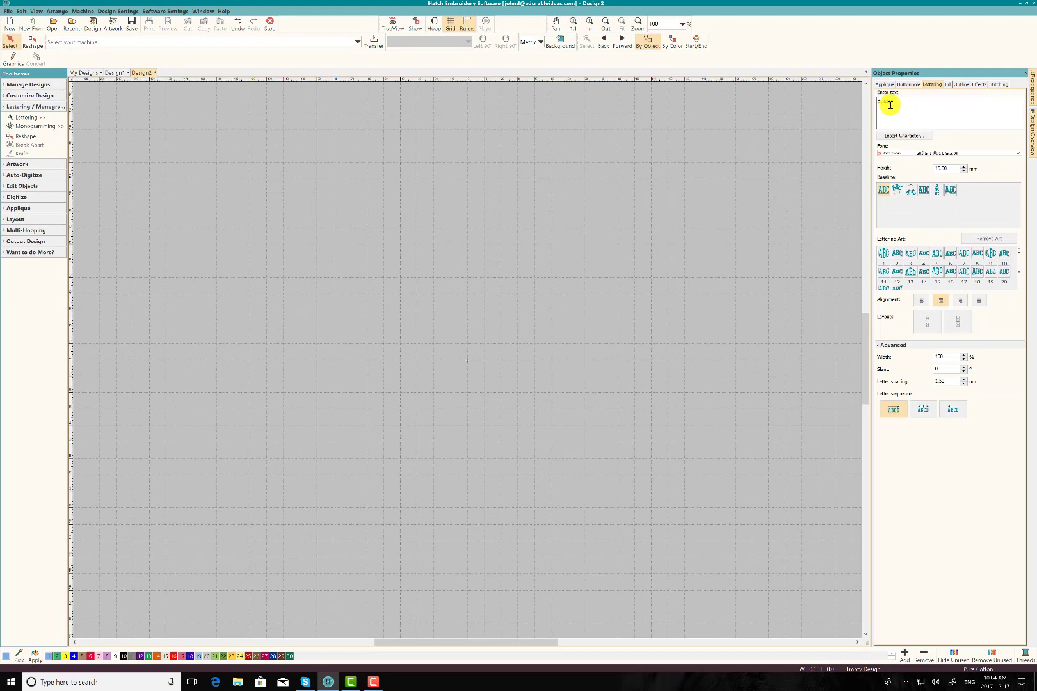
pyautogui.write('ton')
pyautogui.press('Return')
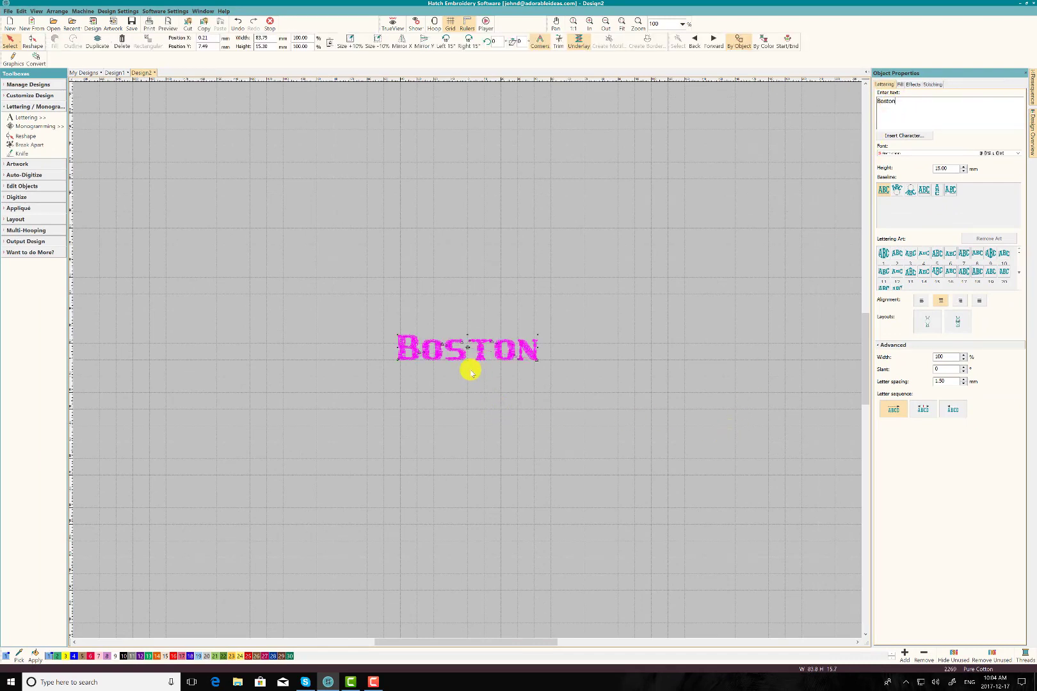
pyautogui.click(468, 391)
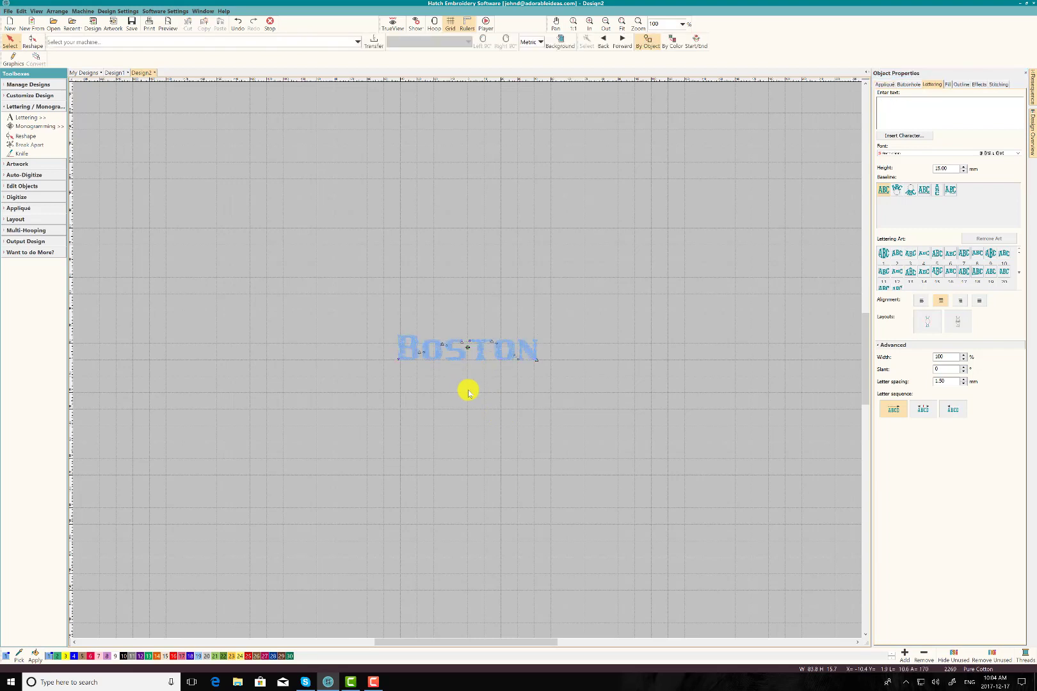
# - Preview the lettering in TrueView, zooming in on the letters ON and back out, then reselect it
pyautogui.press('t')
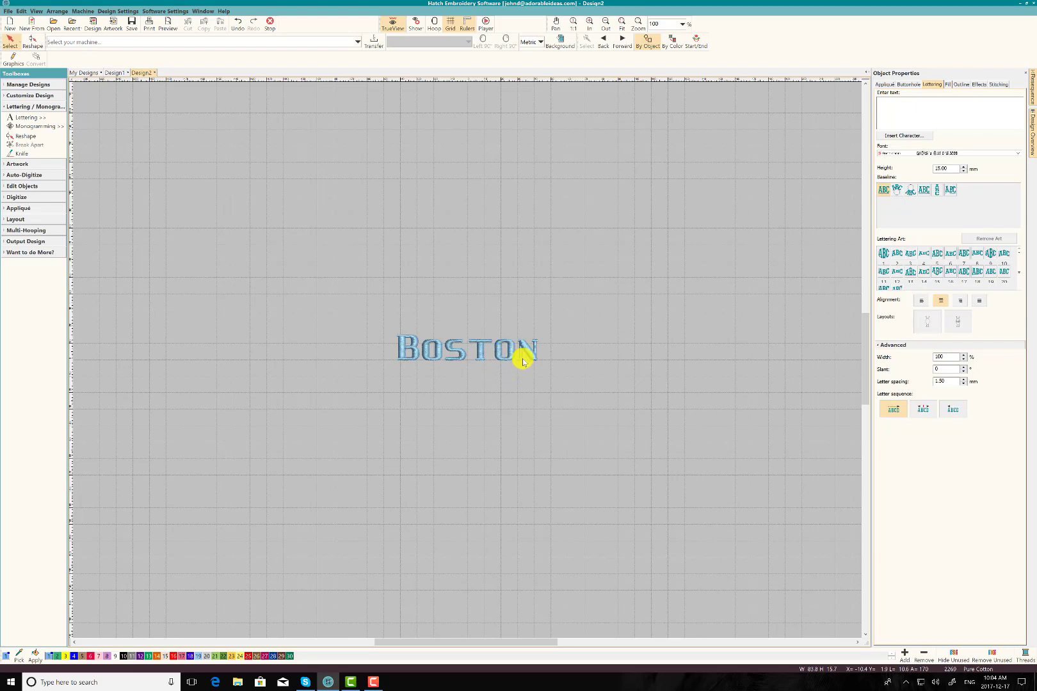
pyautogui.press('b')
pyautogui.moveTo(502, 329); pyautogui.dragTo(557, 373)
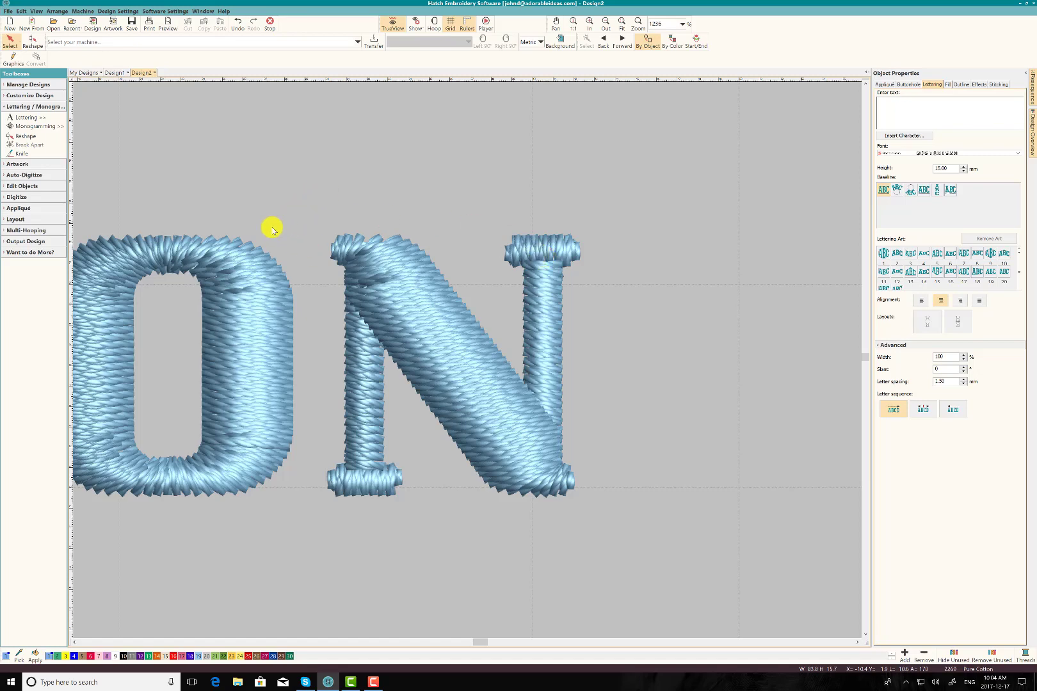
pyautogui.scroll(-3, 314, 244)
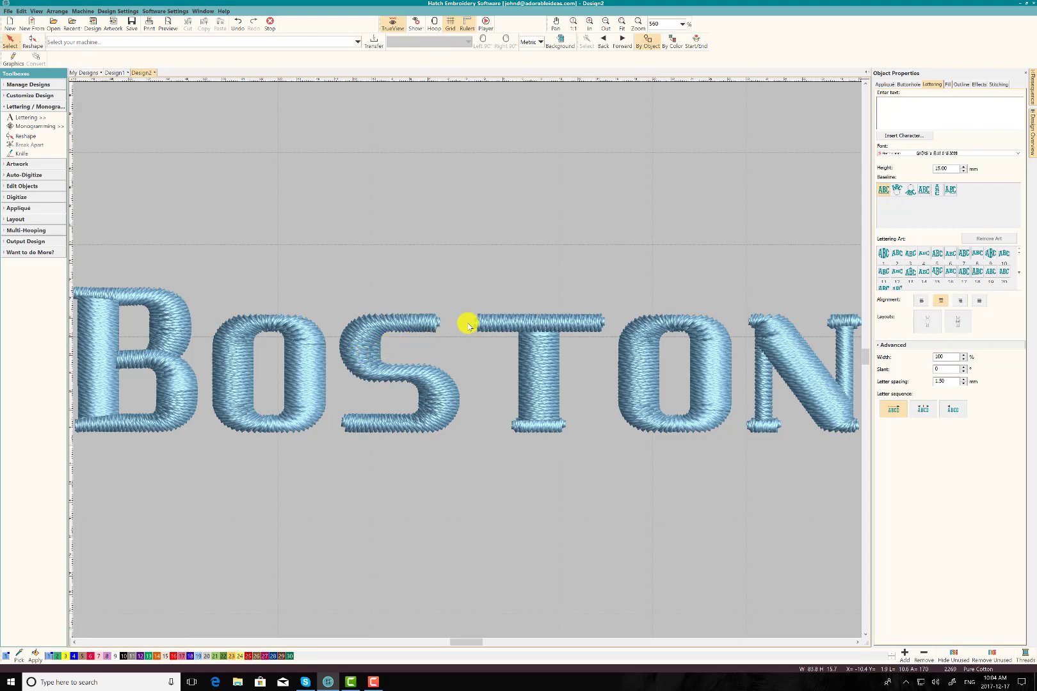
pyautogui.click(353, 358)
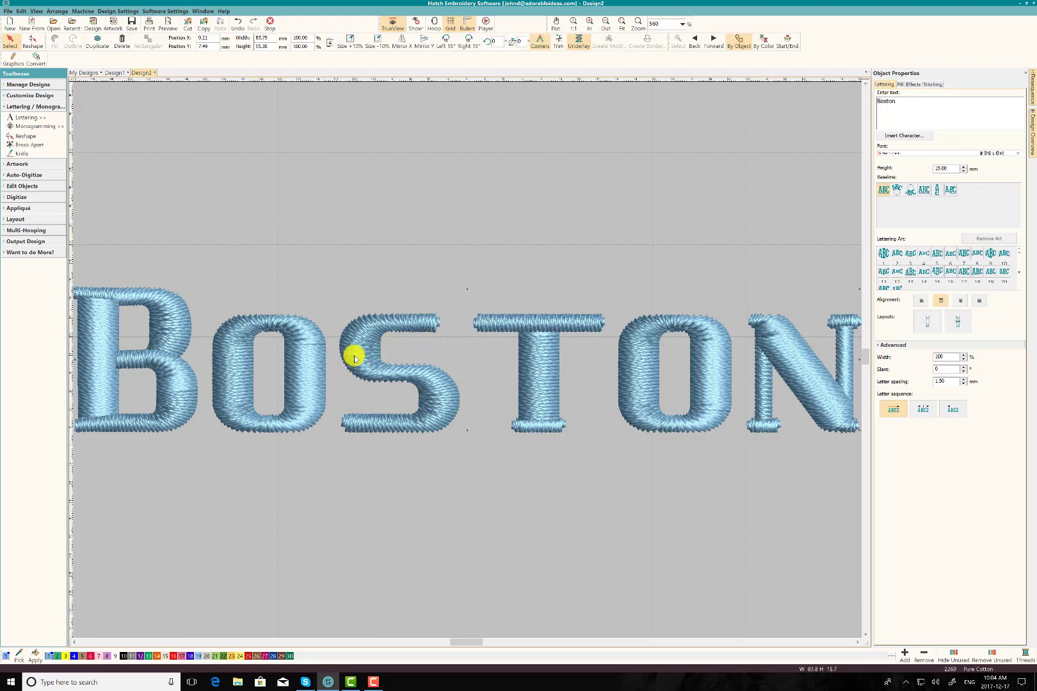
# - Delete the BOSTON lettering and pick Zz_Crown Elements as the lettering font
pyautogui.press('Delete')
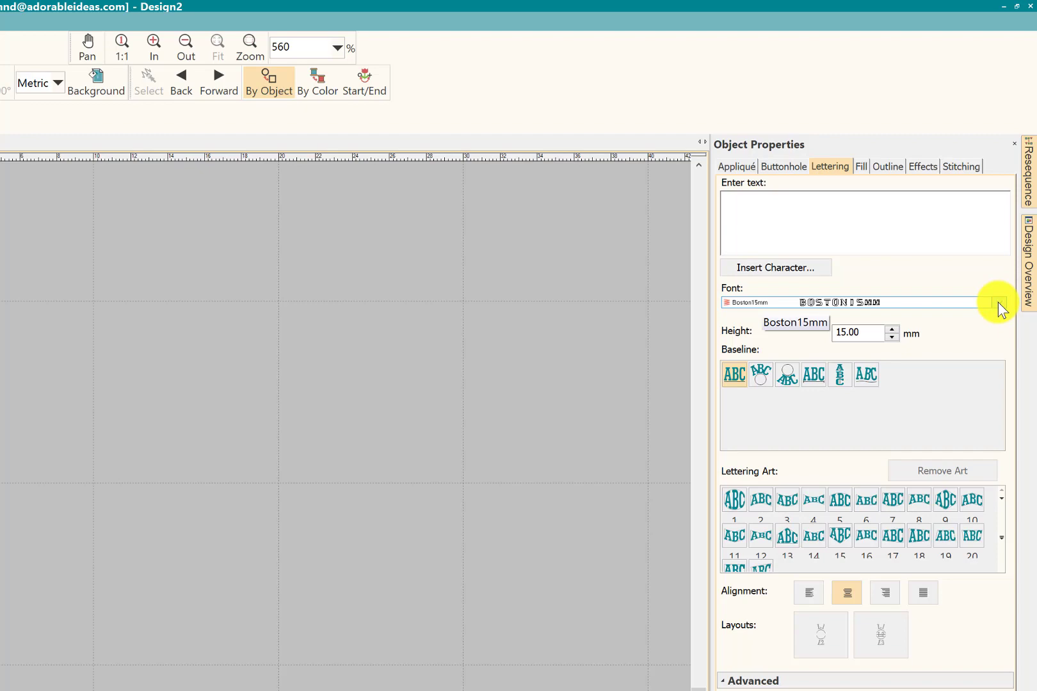
pyautogui.click(999, 303)
pyautogui.moveTo(1001, 368); pyautogui.dragTo(998, 506)
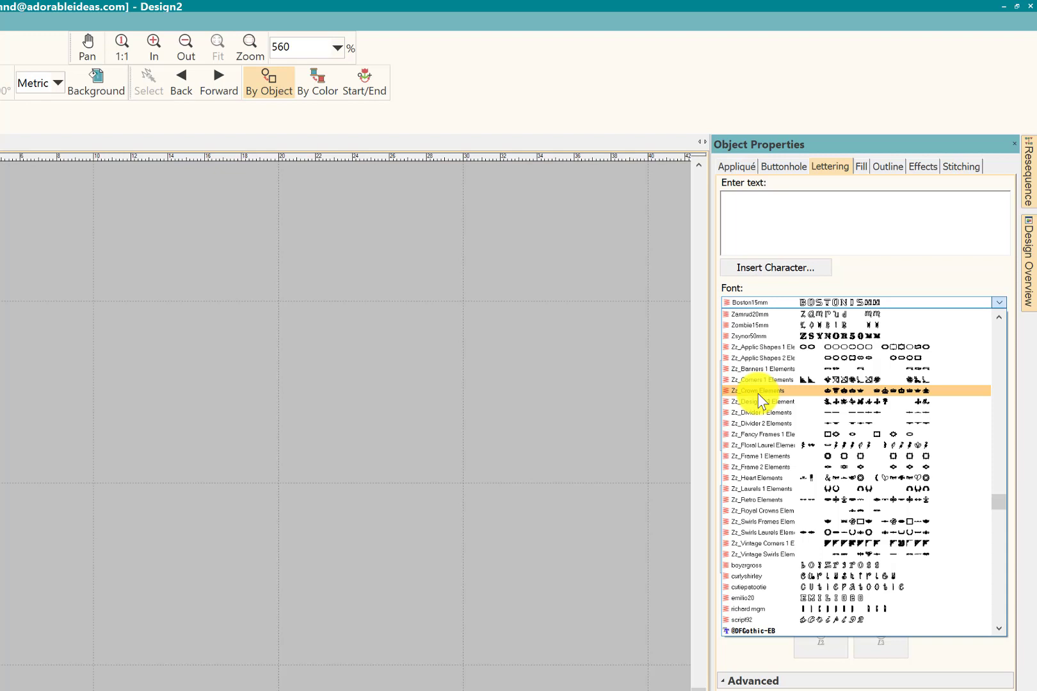
pyautogui.click(758, 391)
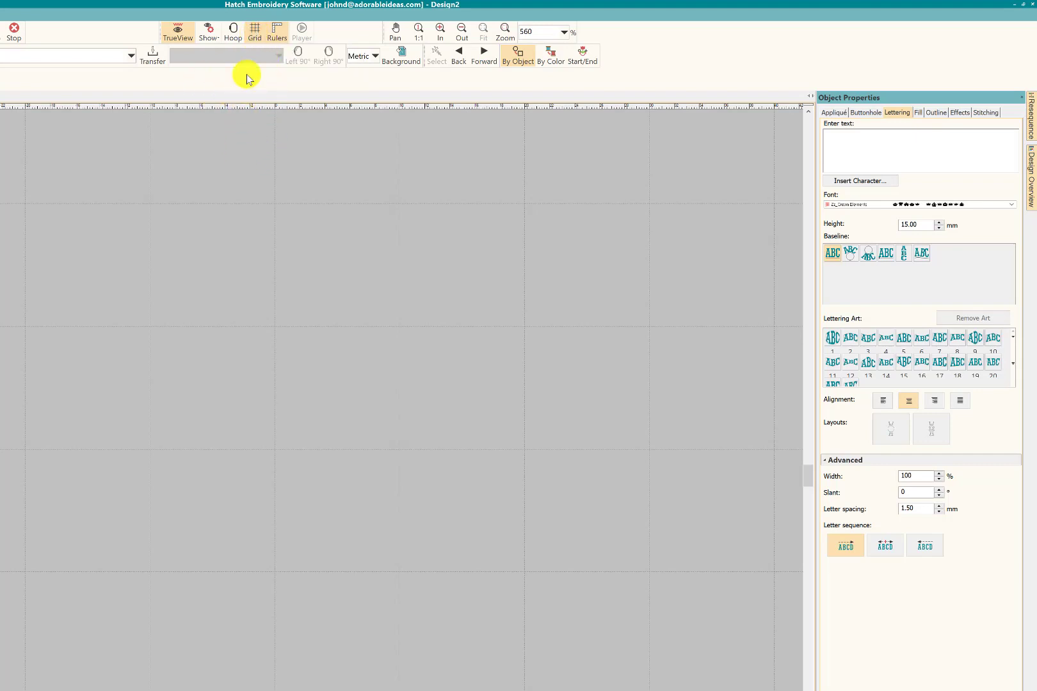
# - Set horizontal and vertical grid spacing to 1 mm in User Interface Settings
pyautogui.rightClick(255, 33)
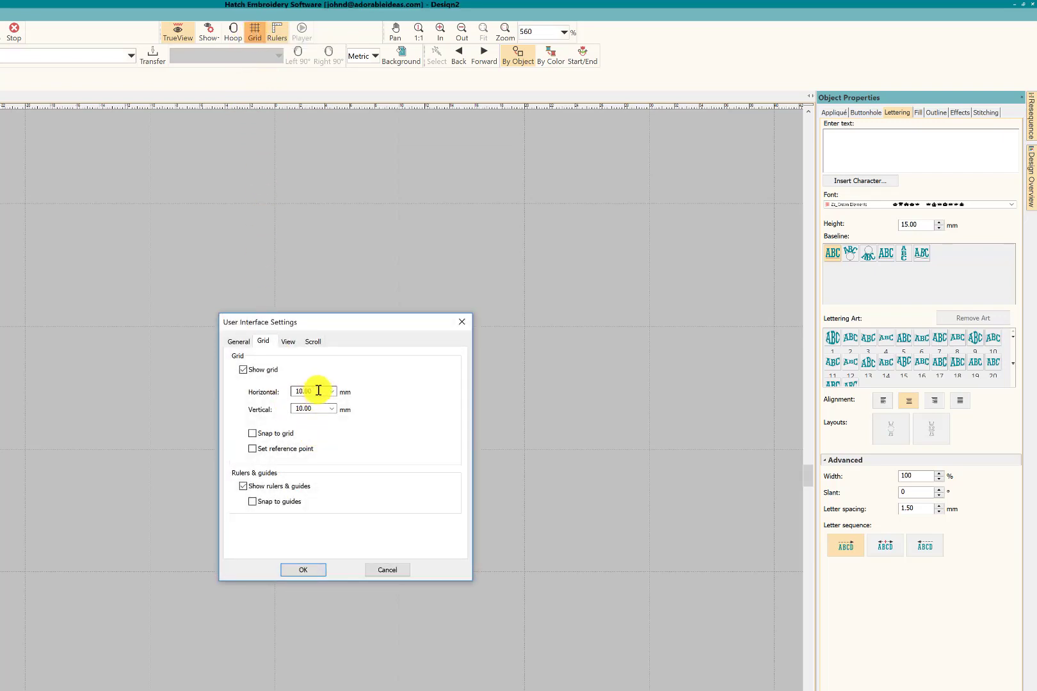
pyautogui.doubleClick(315, 392)
pyautogui.write('1')
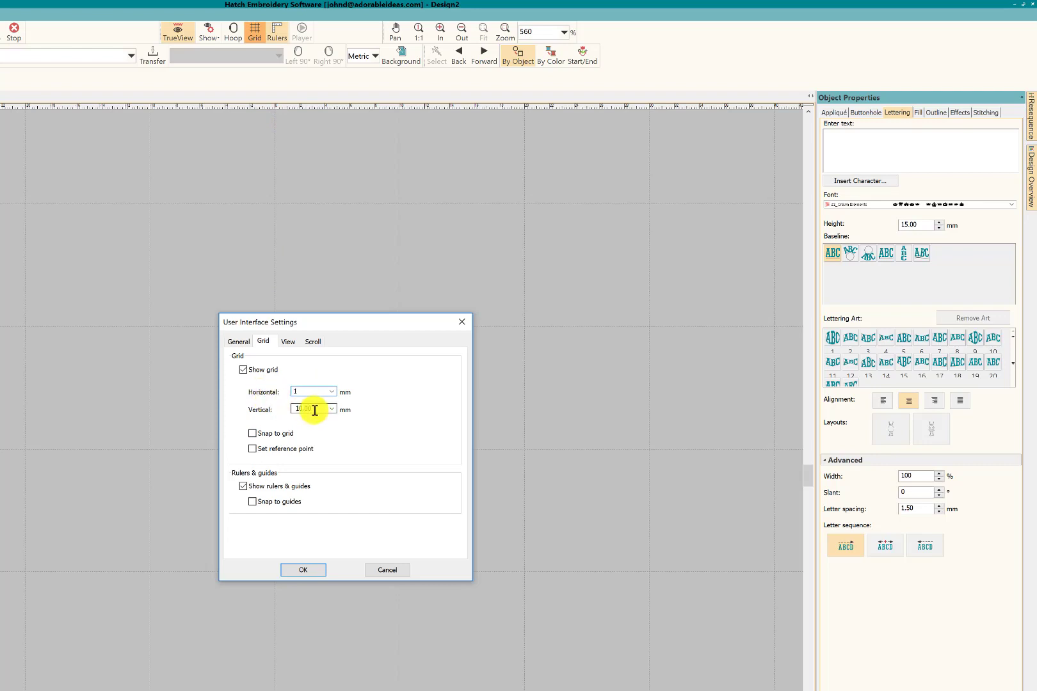
pyautogui.doubleClick(312, 408)
pyautogui.write('1')
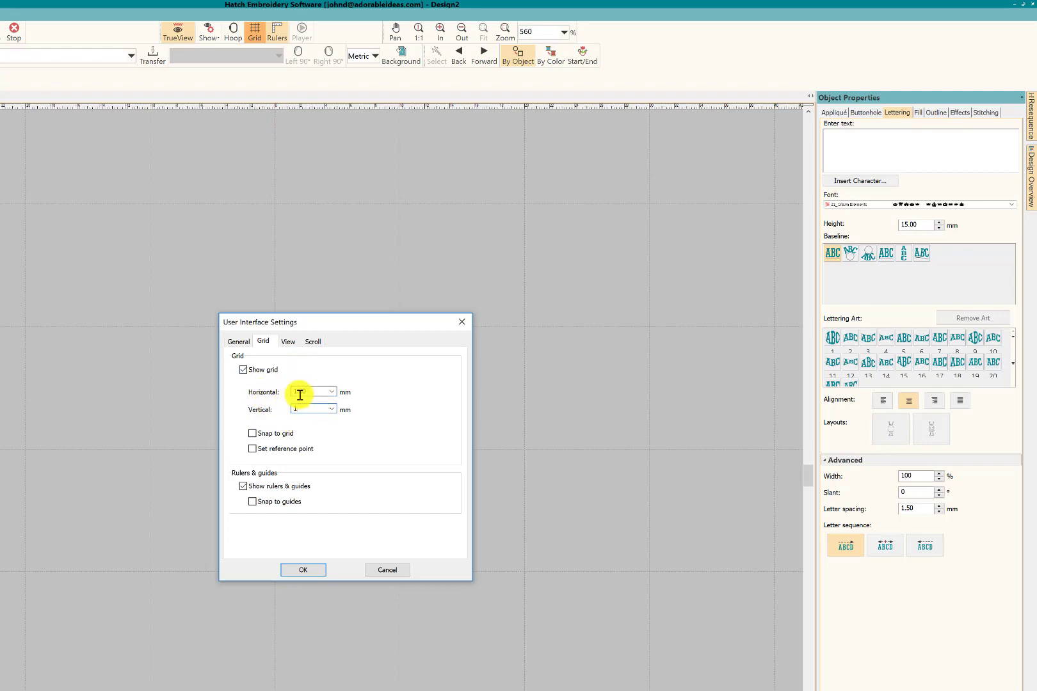
pyautogui.click(295, 572)
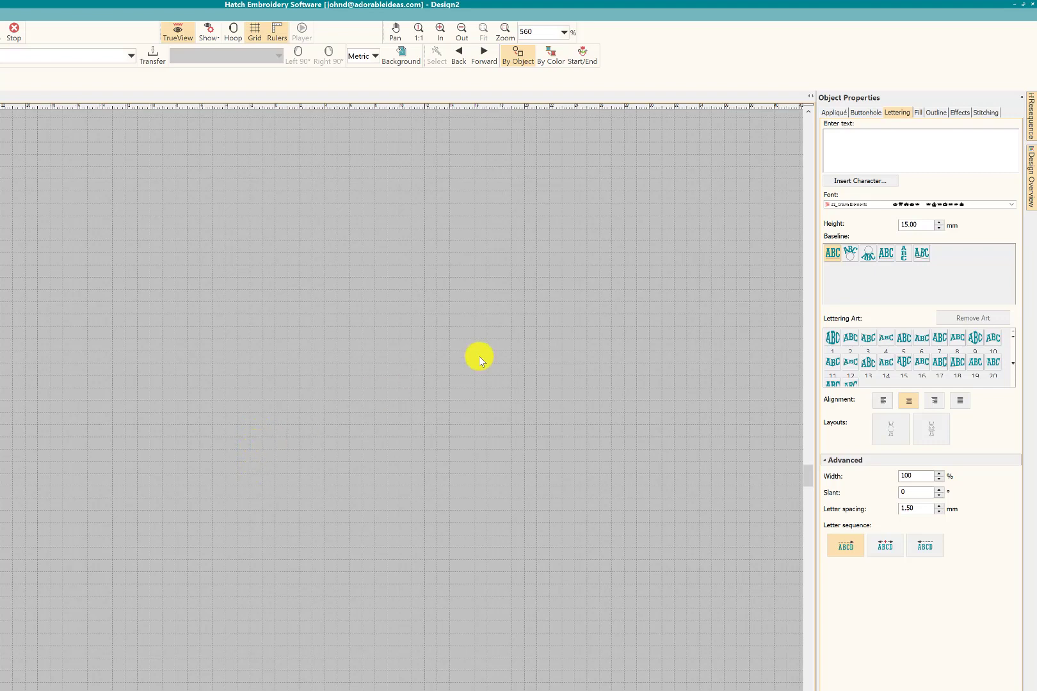
# - Insert crown character A from Zz_Crown Elements at a 50 mm height
pyautogui.doubleClick(921, 225)
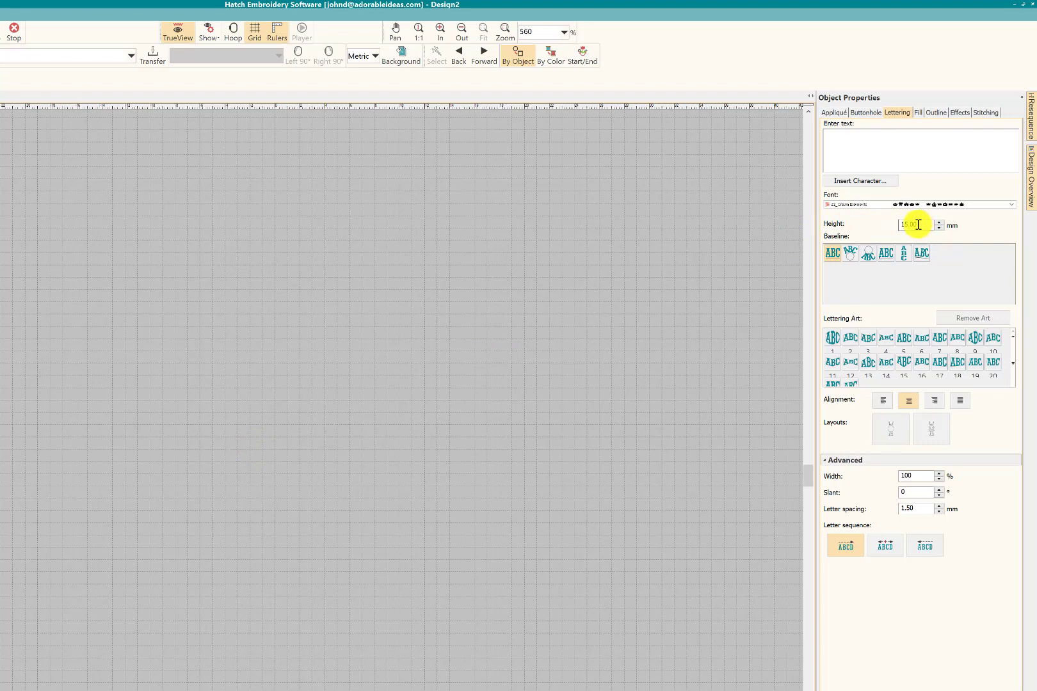
pyautogui.doubleClick(919, 225)
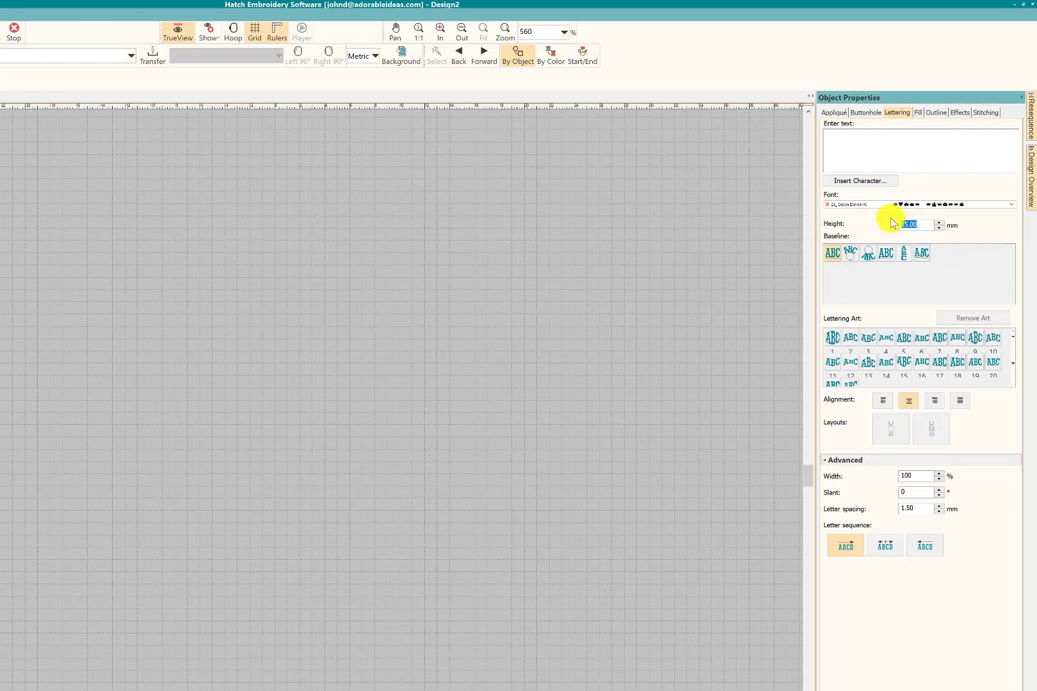
pyautogui.write('50')
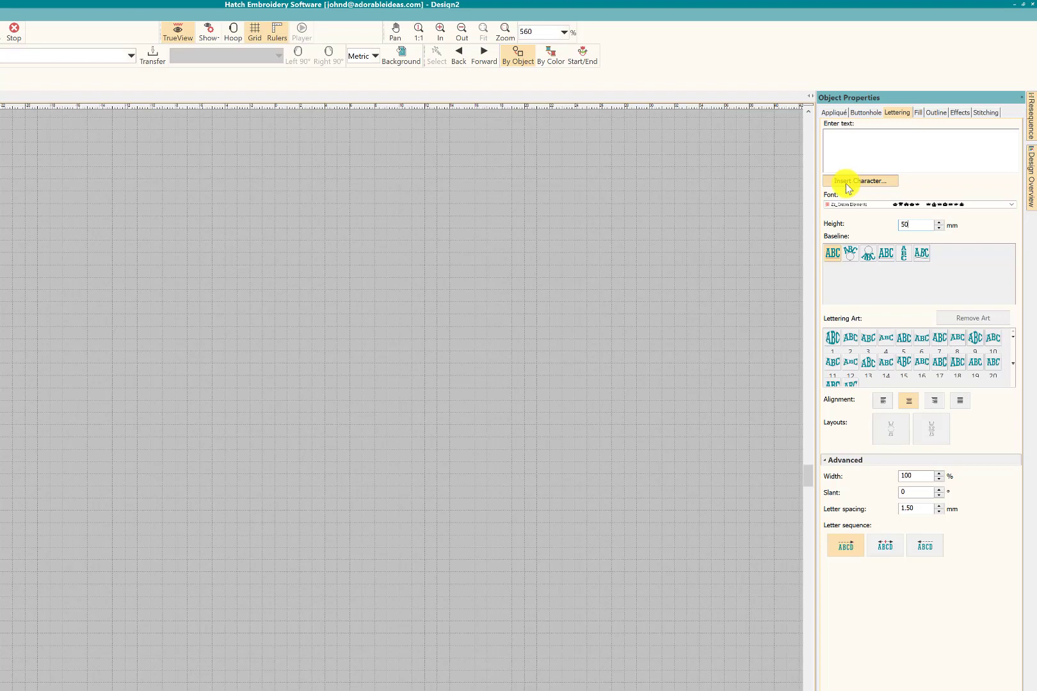
pyautogui.click(850, 184)
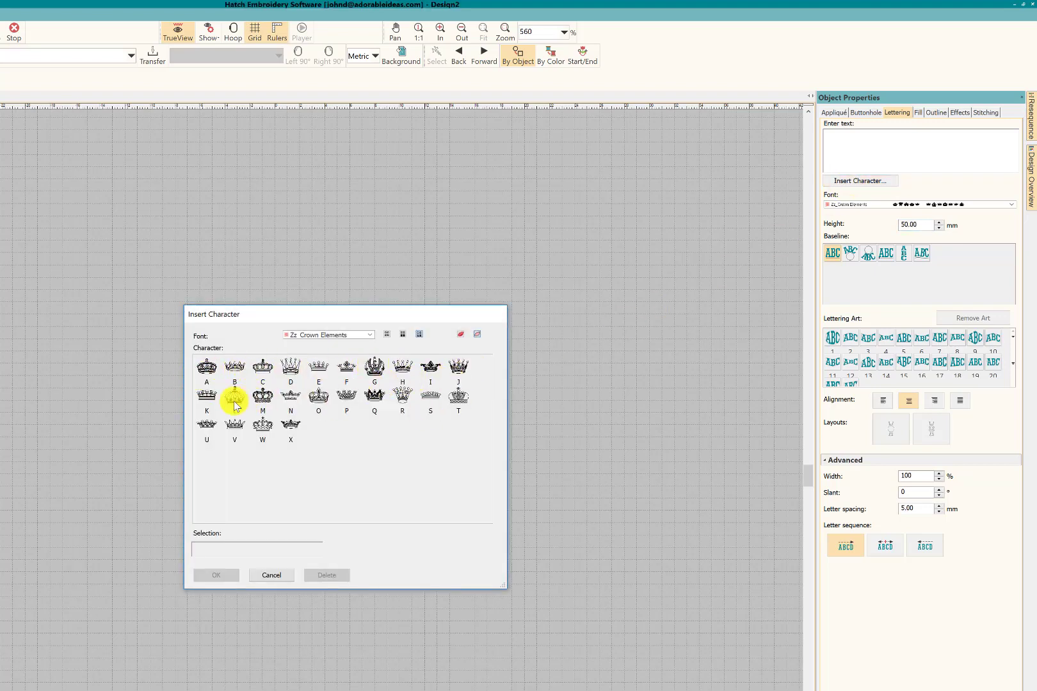
pyautogui.doubleClick(208, 375)
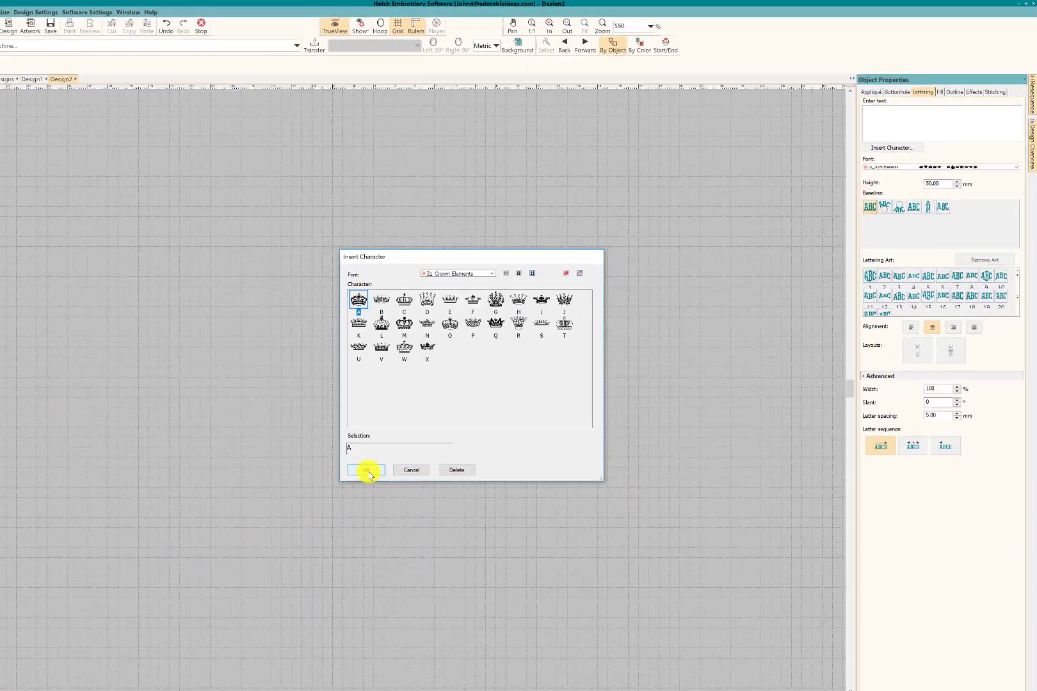
pyautogui.click(217, 575)
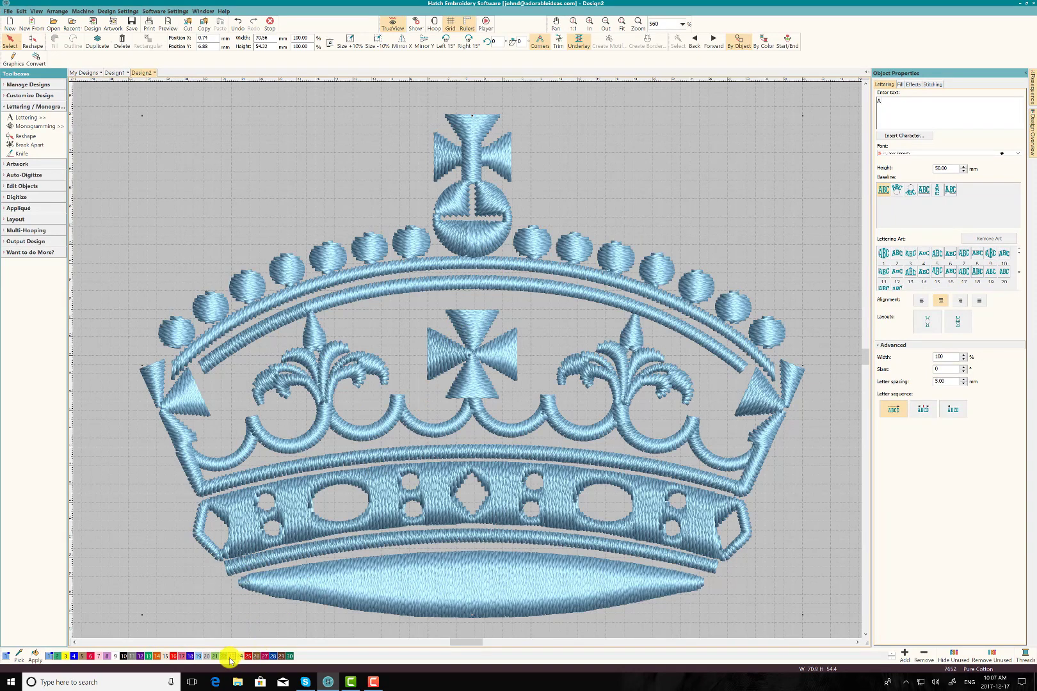
# - Recolour the selected crown from light blue to gold
pyautogui.click(249, 657)
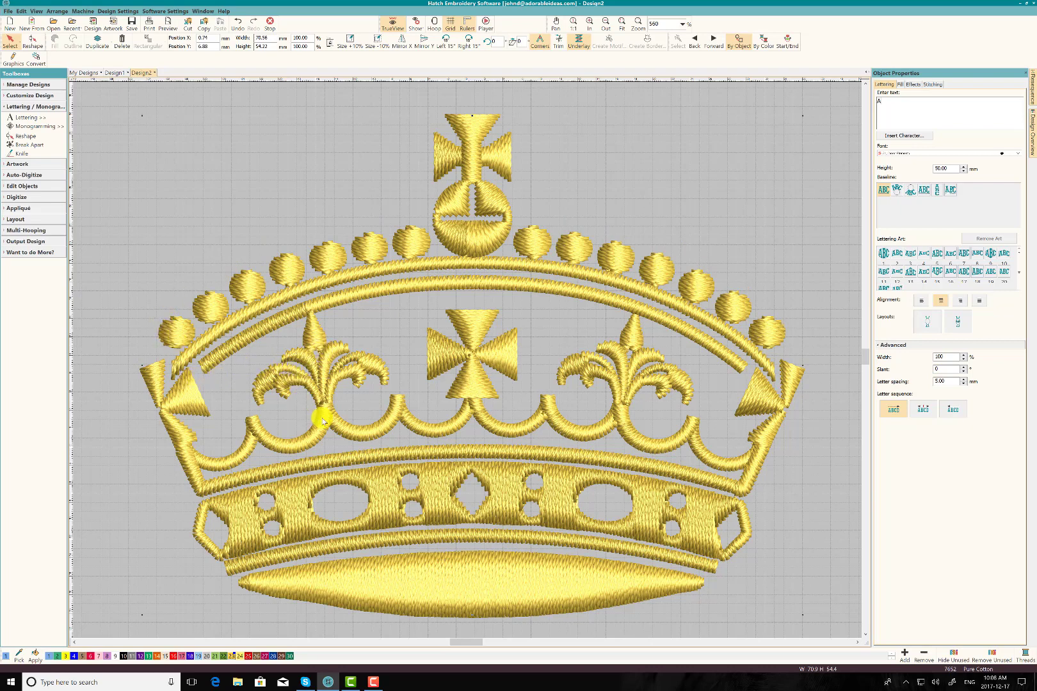
# - Resize the crown to 20 mm height, undoing a further enlargement back to 20 mm
pyautogui.doubleClick(947, 168)
pyautogui.write('20')
pyautogui.press('Return')
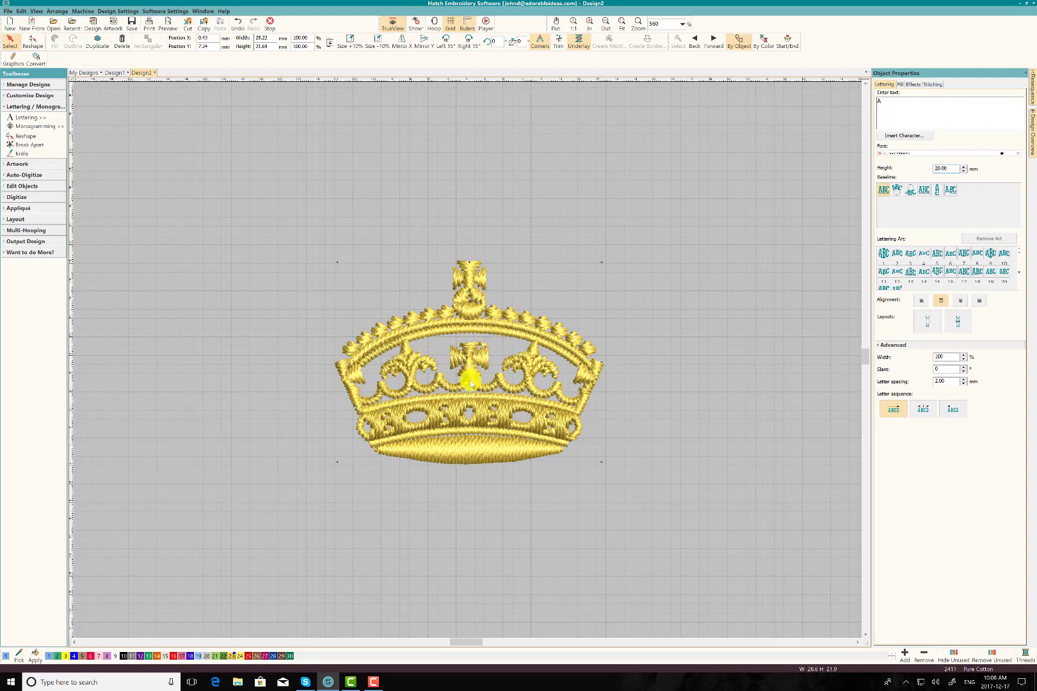
pyautogui.click(465, 411)
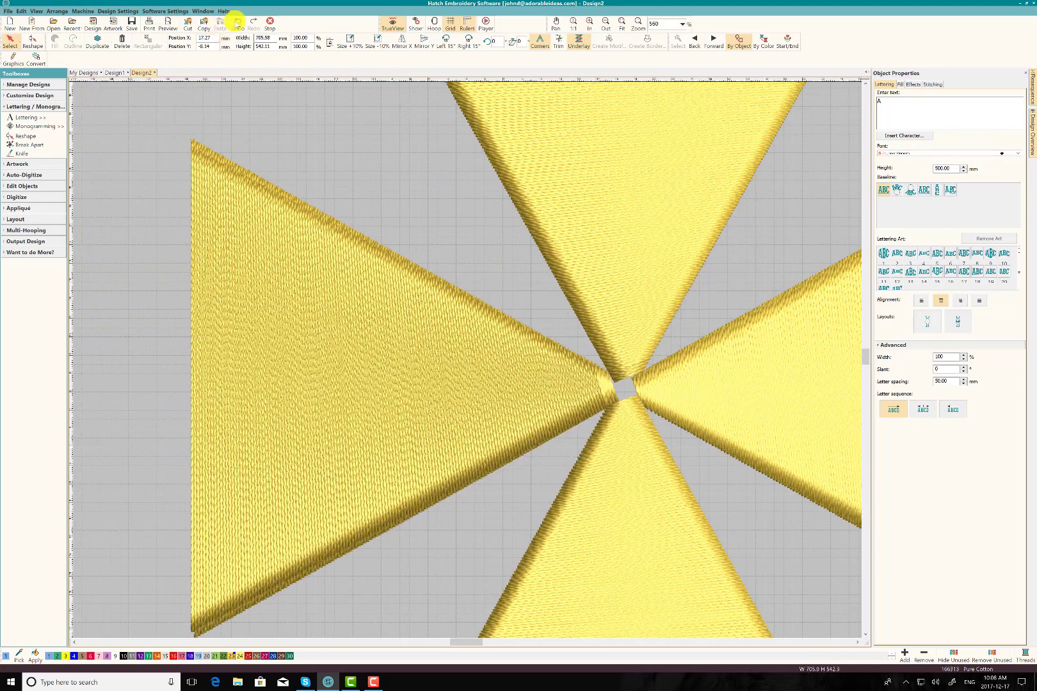
pyautogui.click(237, 26)
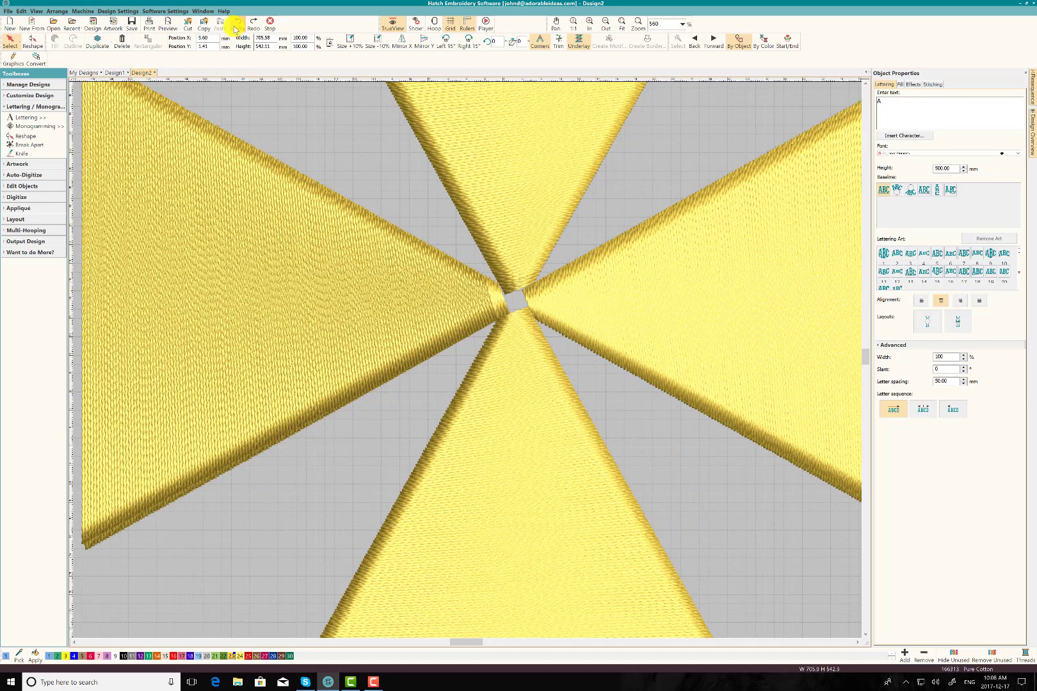
pyautogui.click(237, 27)
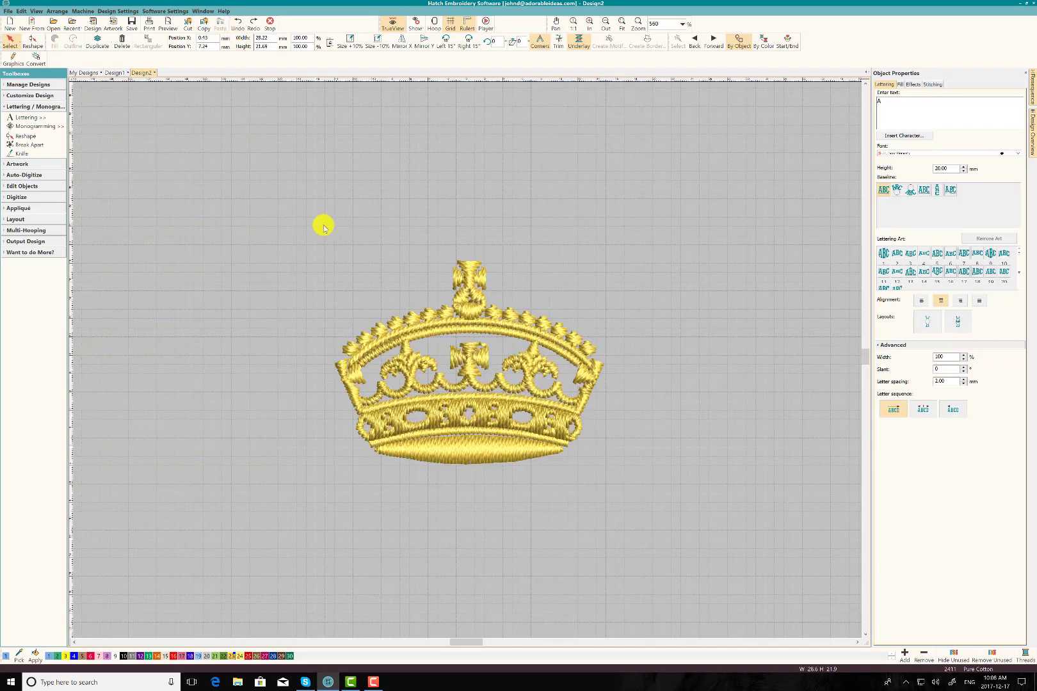
pyautogui.click(324, 228)
# - Zoom in closely on the crown's loops, then zoom back out to the whole crown
pyautogui.press('b')
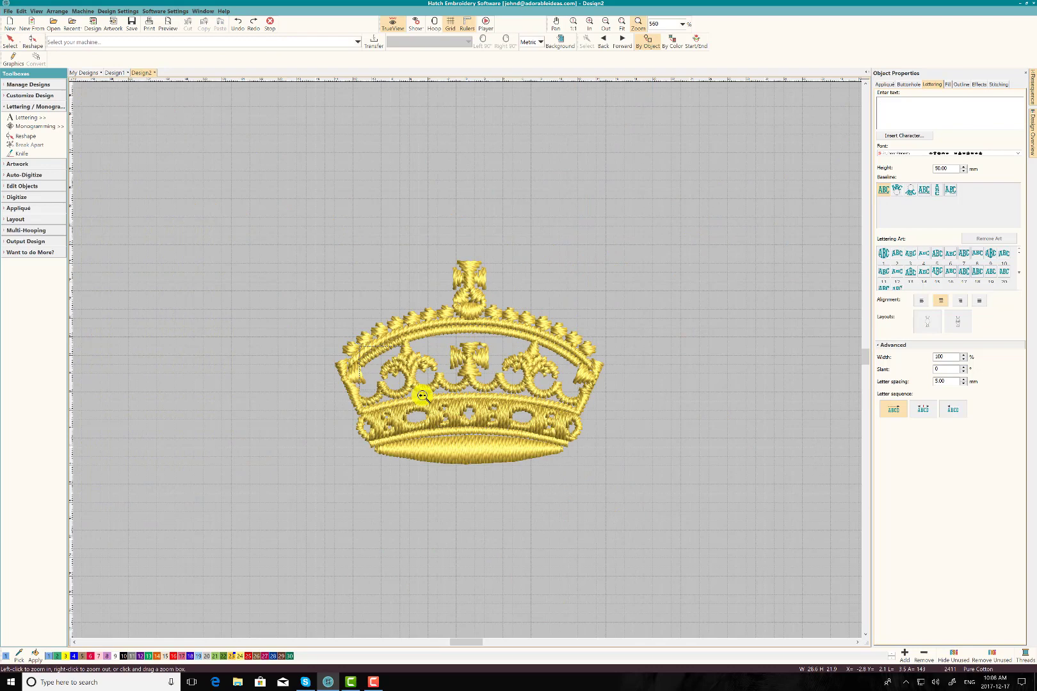
pyautogui.click(452, 401)
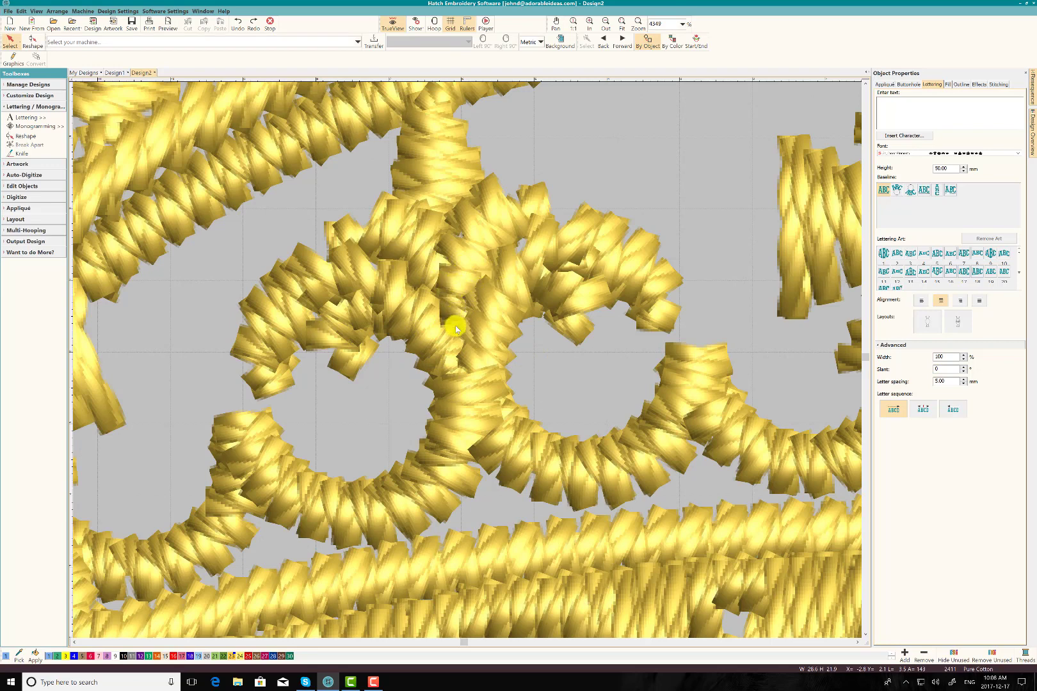
pyautogui.press('z')
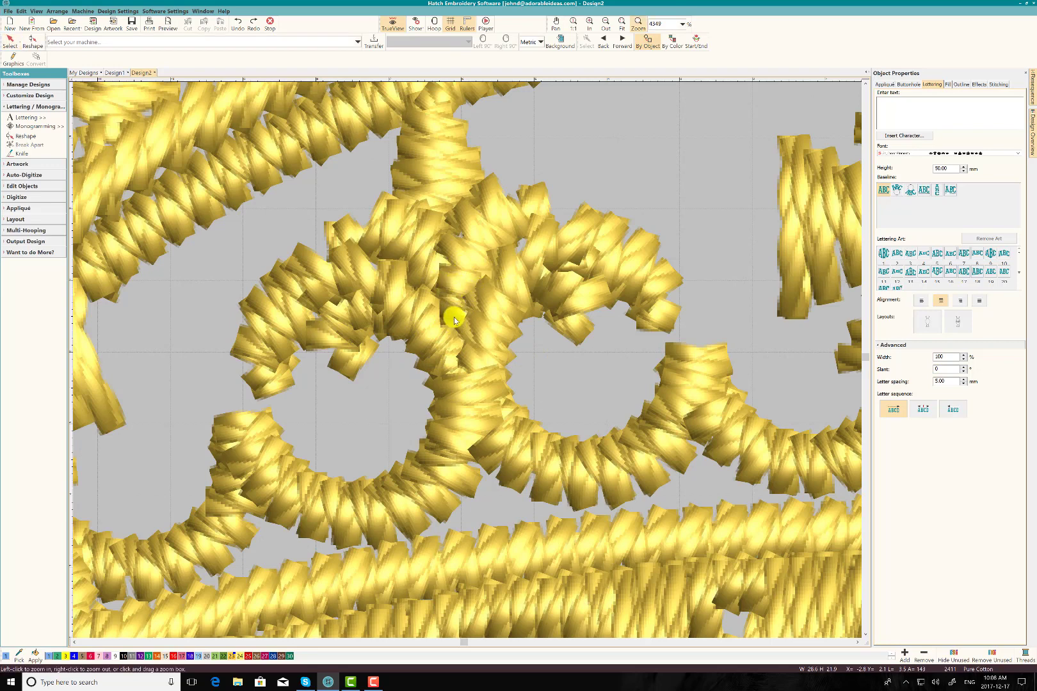
pyautogui.press('Escape')
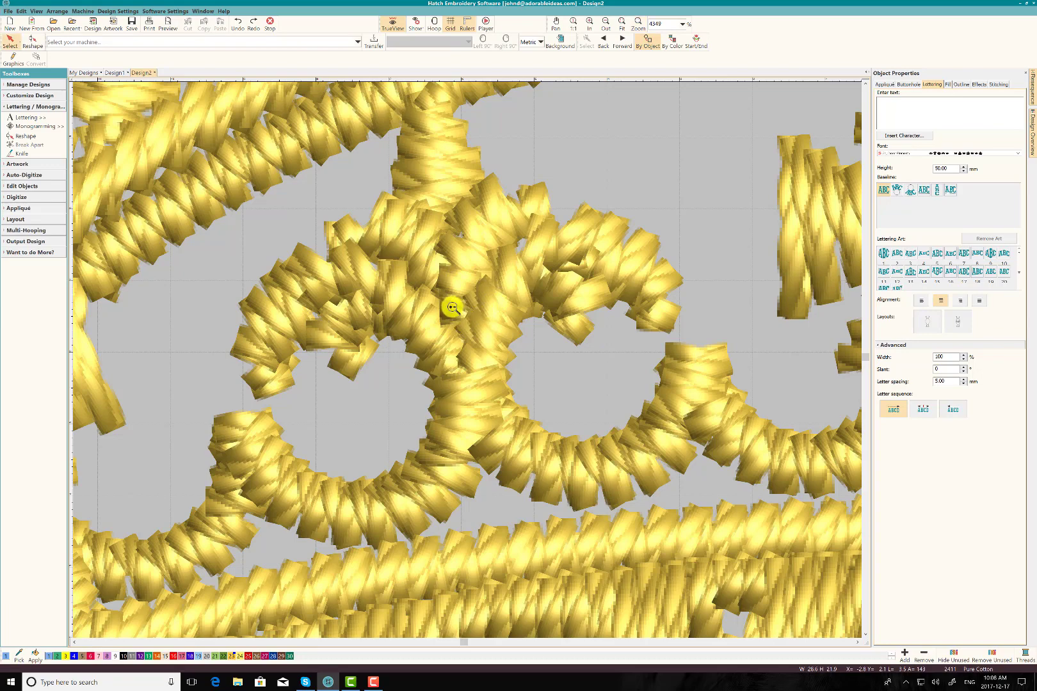
pyautogui.press('0')
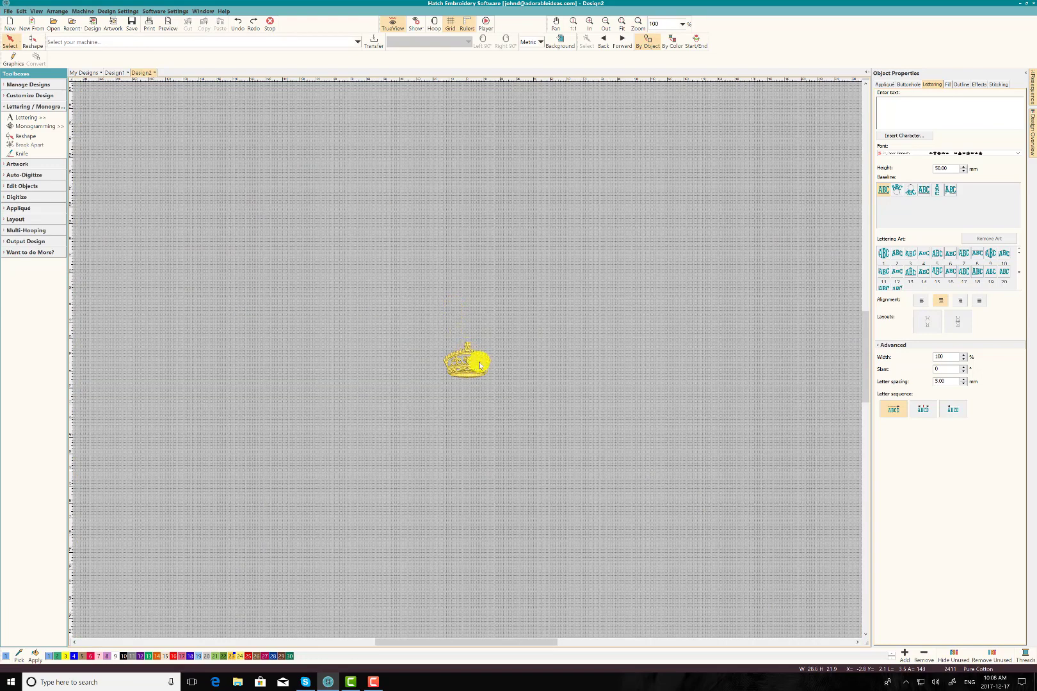
# - Resize the selected crown to 50 mm height and fit it to the window
pyautogui.doubleClick(950, 168)
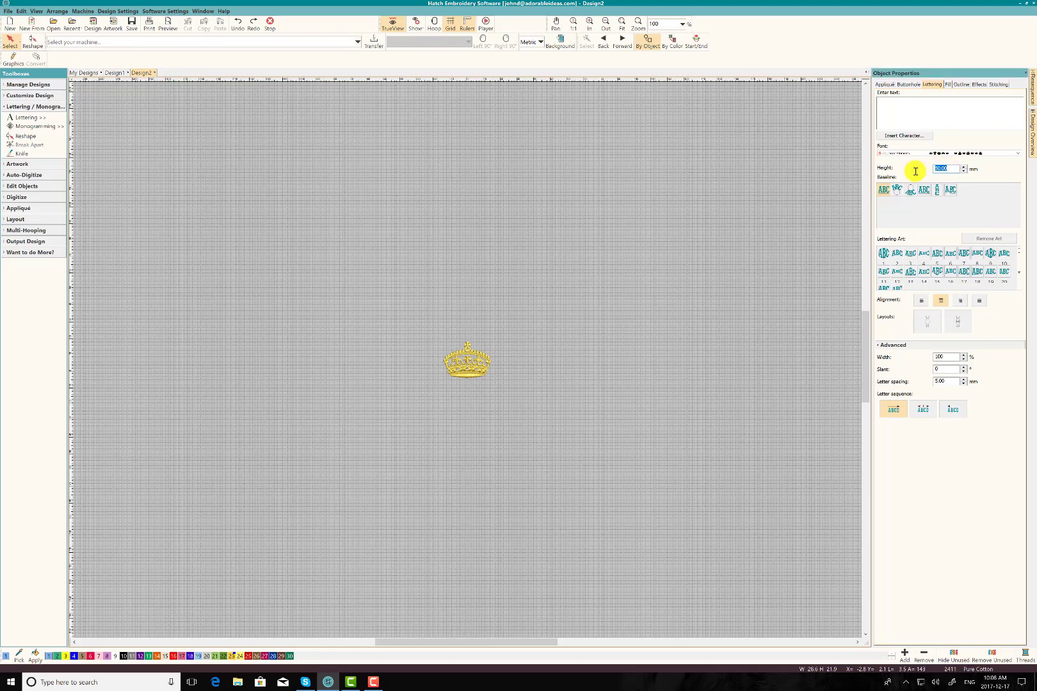
pyautogui.click(457, 363)
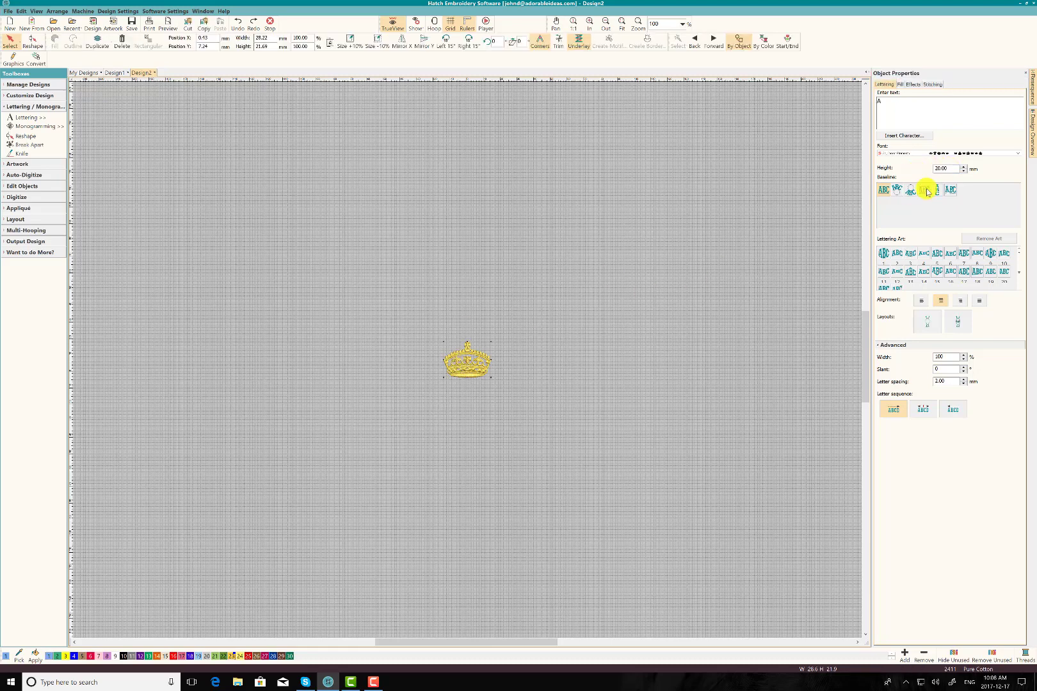
pyautogui.click(902, 170)
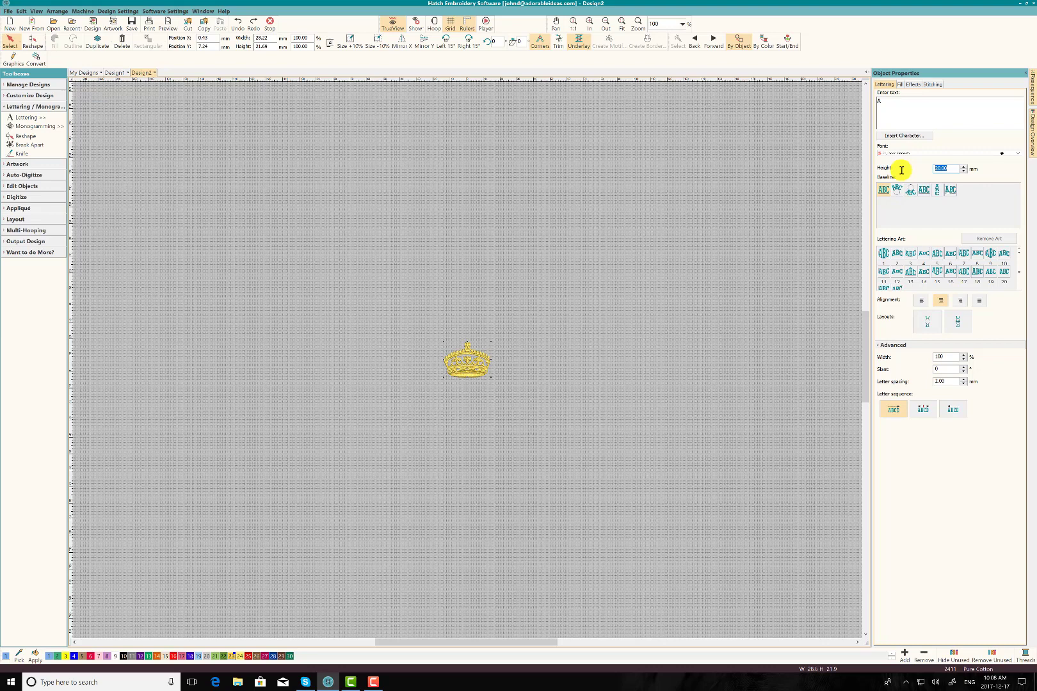
pyautogui.write('50')
pyautogui.press('Return')
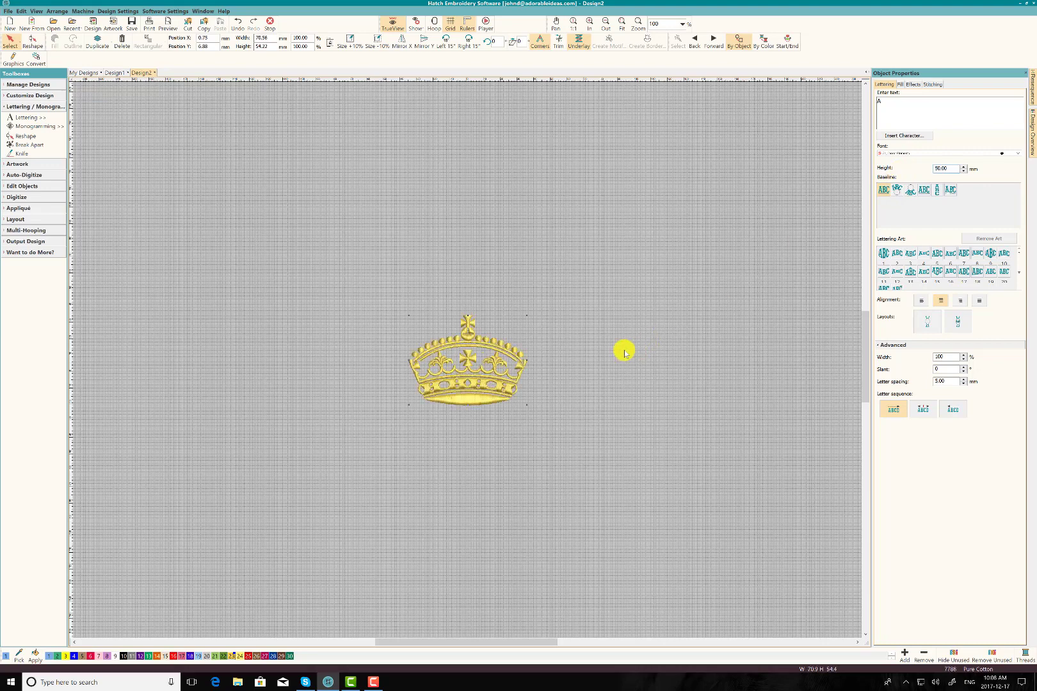
pyautogui.write('0')
pyautogui.click(494, 423)
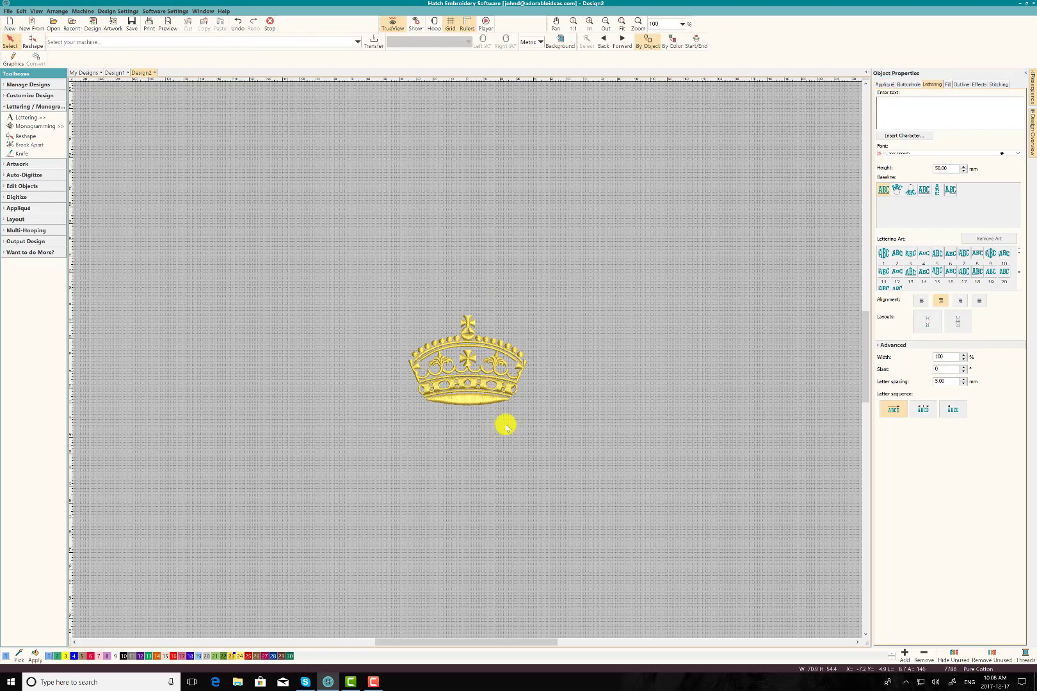
pyautogui.press('0')
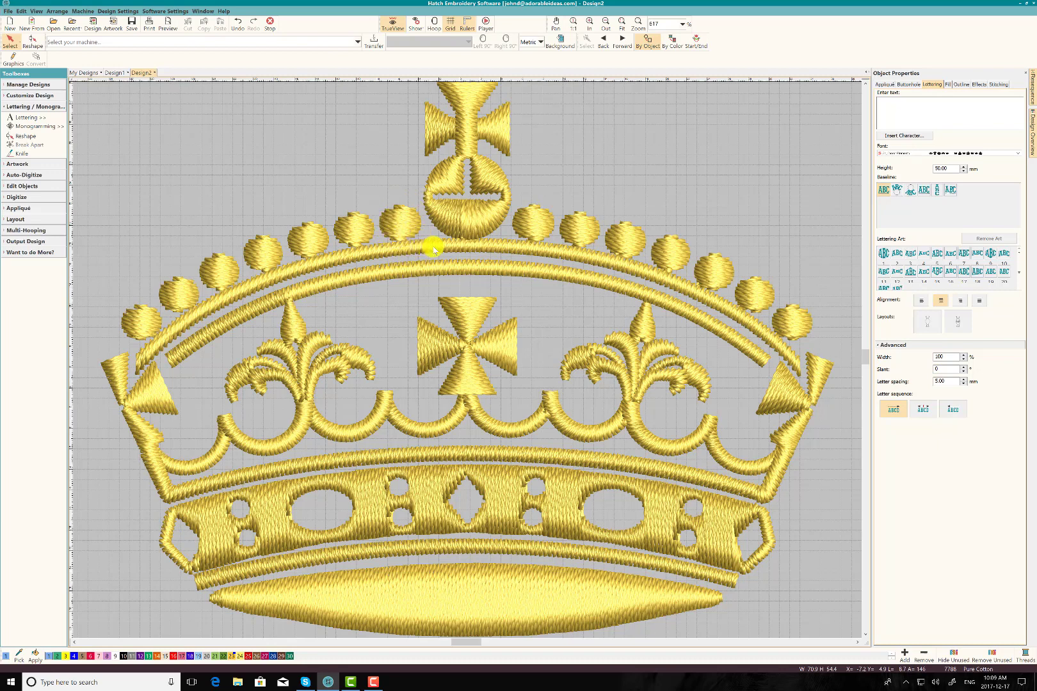
# - Switch units from Metric to U.S. inches and highlight the crown's 1.969 in height
pyautogui.click(531, 42)
pyautogui.click(524, 59)
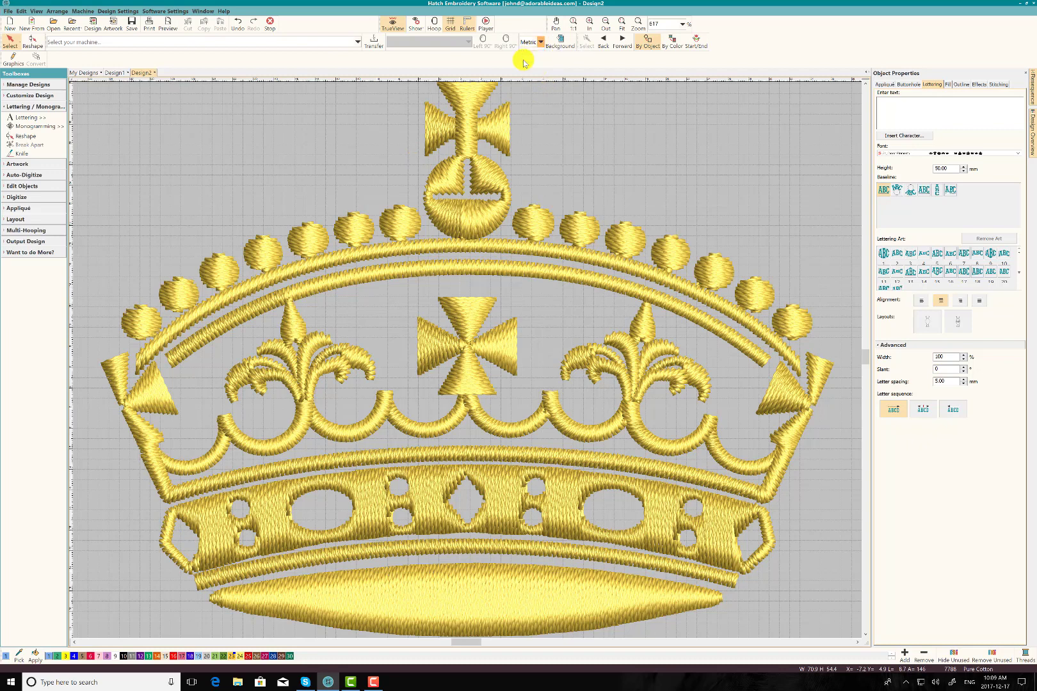
pyautogui.click(493, 170)
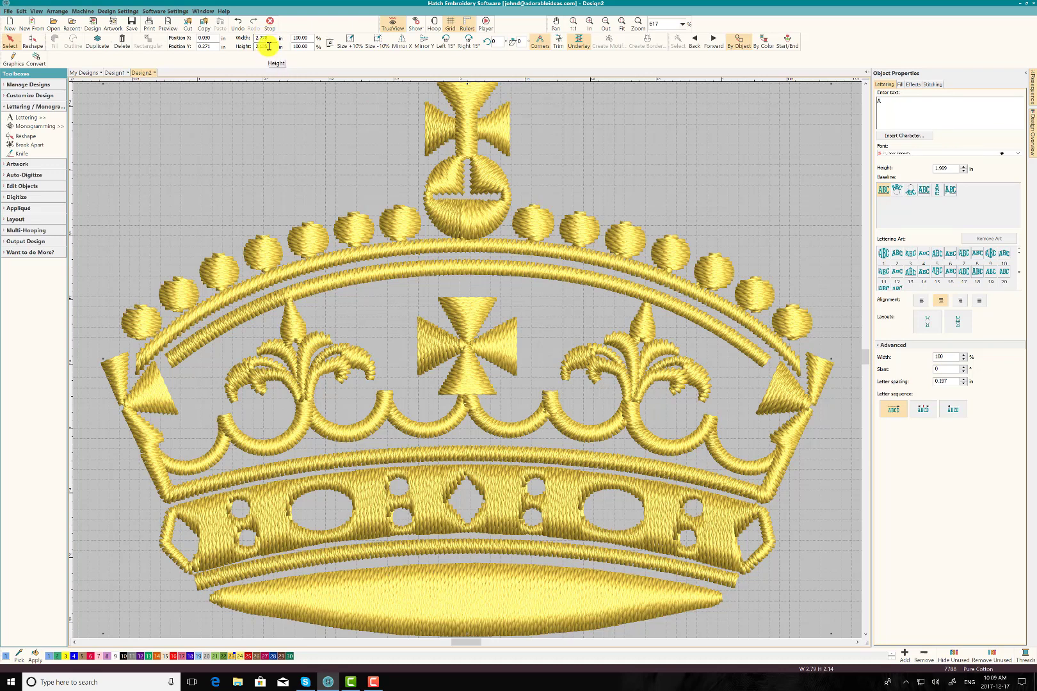
pyautogui.doubleClick(269, 46)
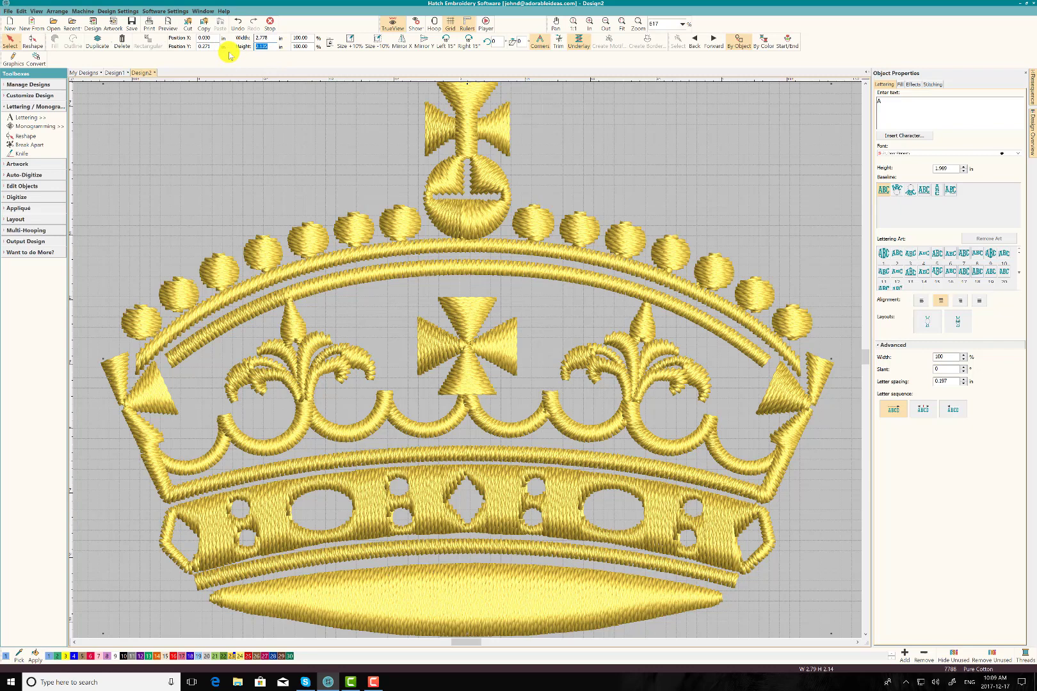
# - Enter an 8 in height so the crown measures about 10.412 × 8.000 in
pyautogui.write('8')
pyautogui.press('Return')
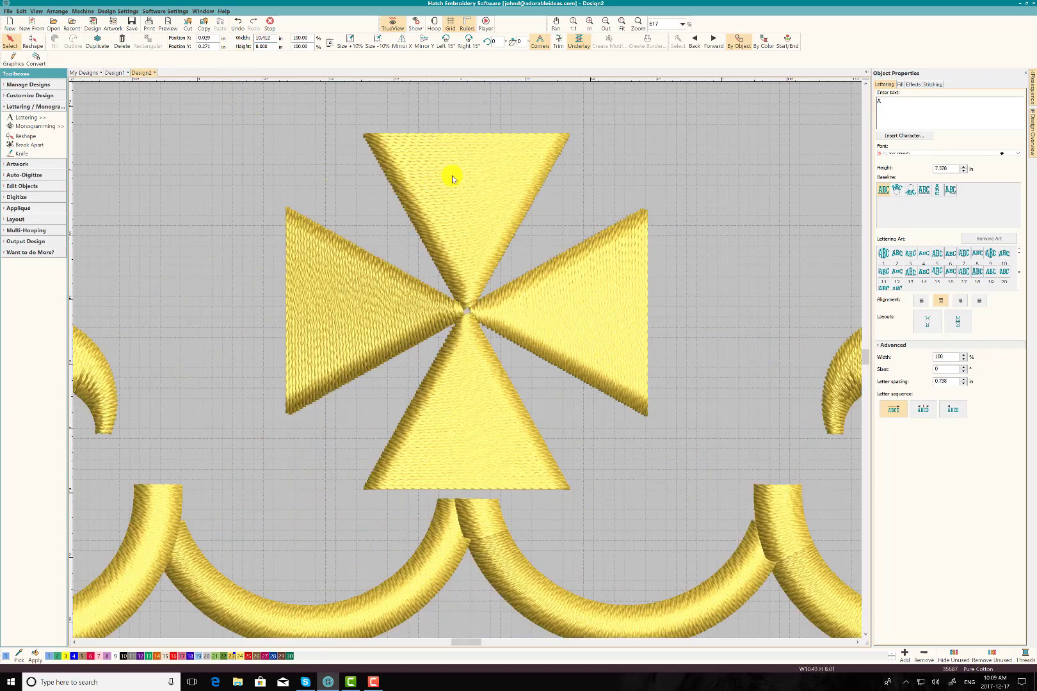
pyautogui.press('0')
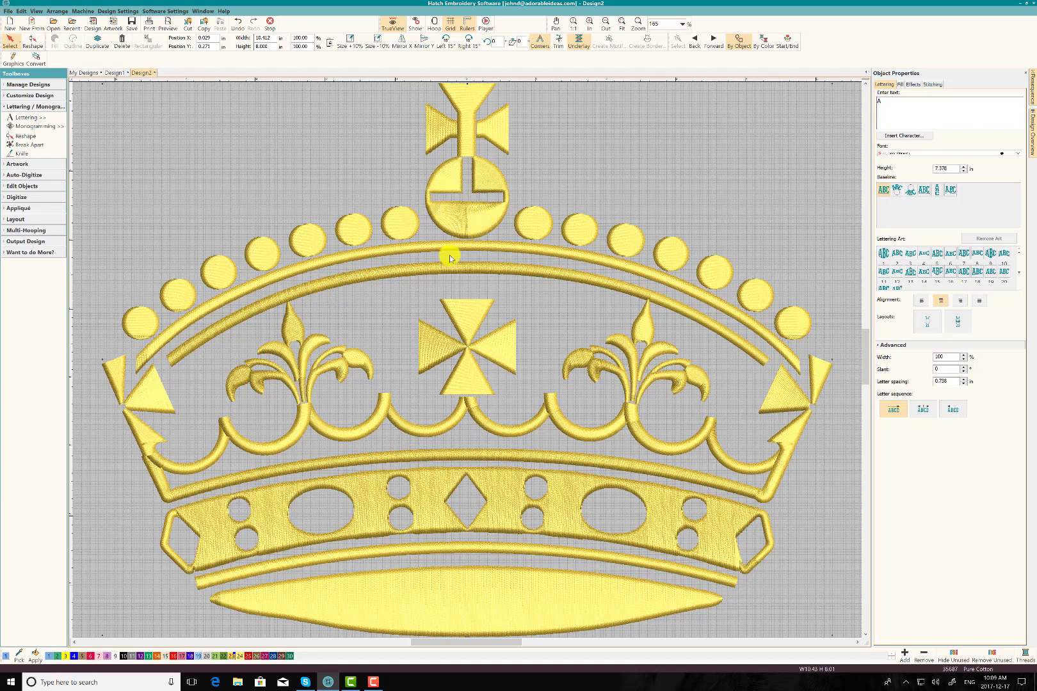
# - Give the crown's fill Auto split, Tatami stitching and fill pattern 19
pyautogui.click(900, 84)
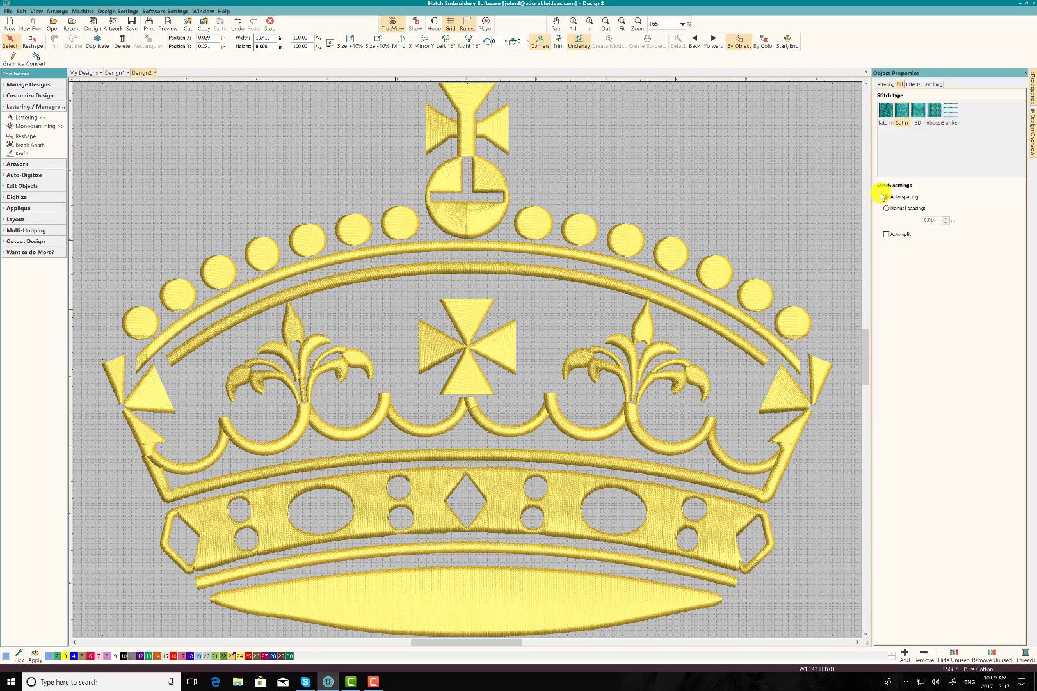
pyautogui.click(887, 234)
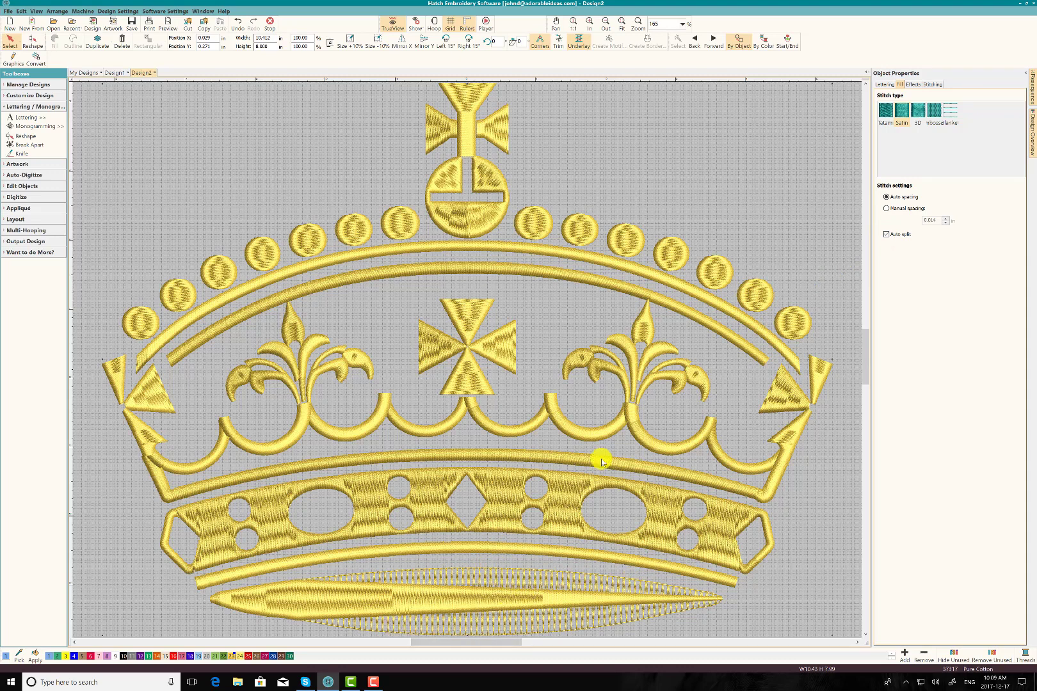
pyautogui.click(886, 118)
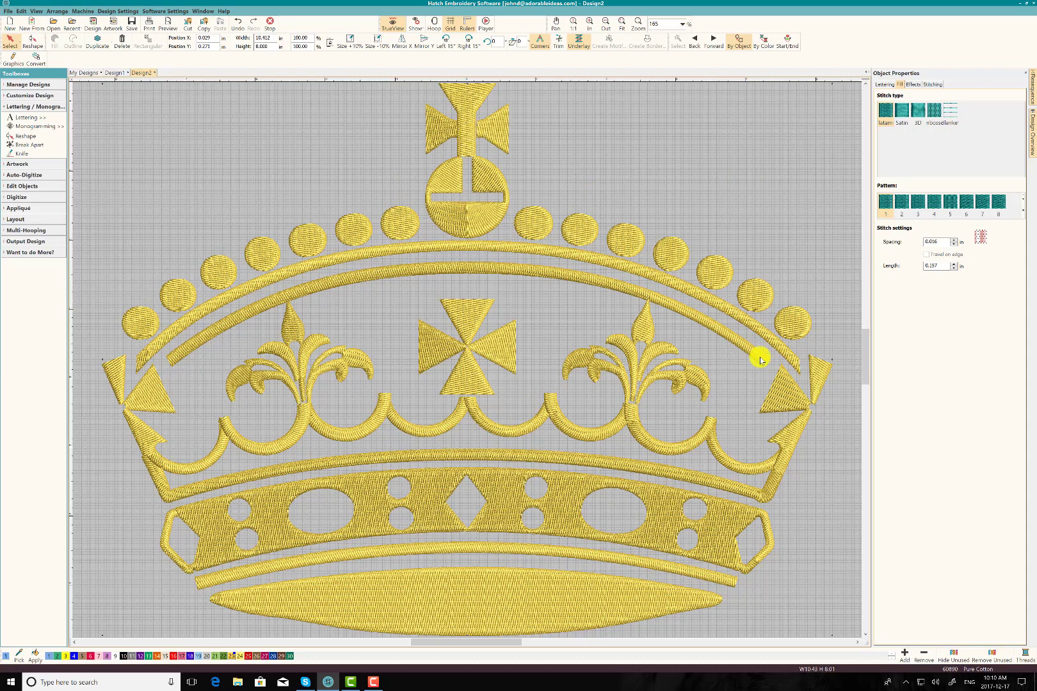
pyautogui.click(1025, 211)
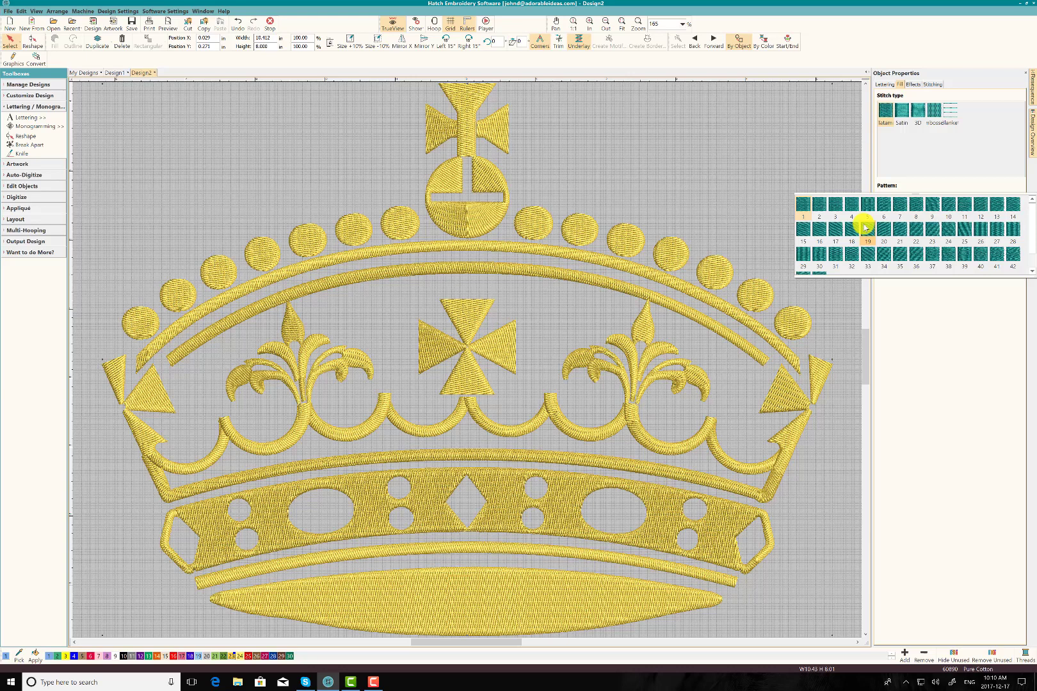
pyautogui.click(616, 294)
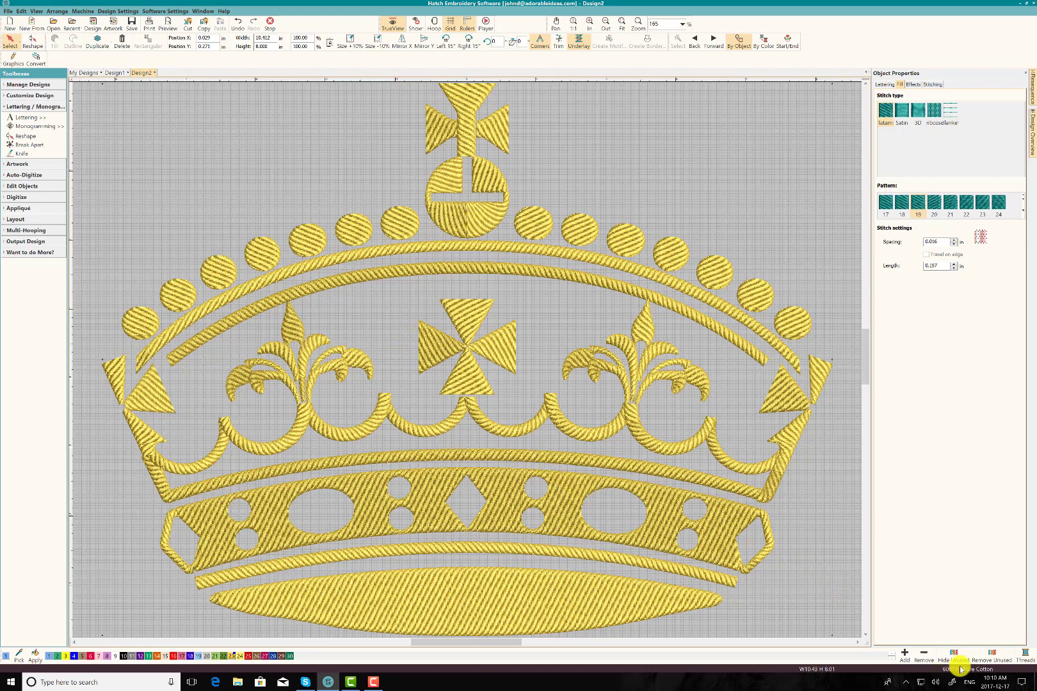
# - Apply Thai Silk auto fabric to the crown, cutting its stitch count from 60871 to 40463
pyautogui.click(9, 14)
pyautogui.click(14, 98)
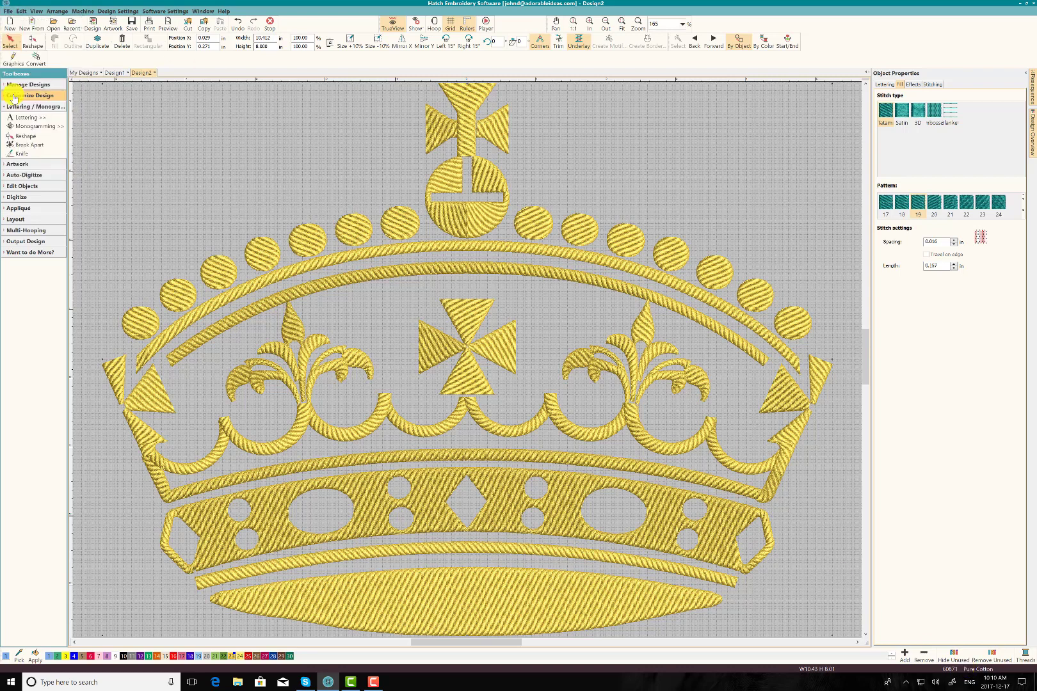
pyautogui.click(14, 98)
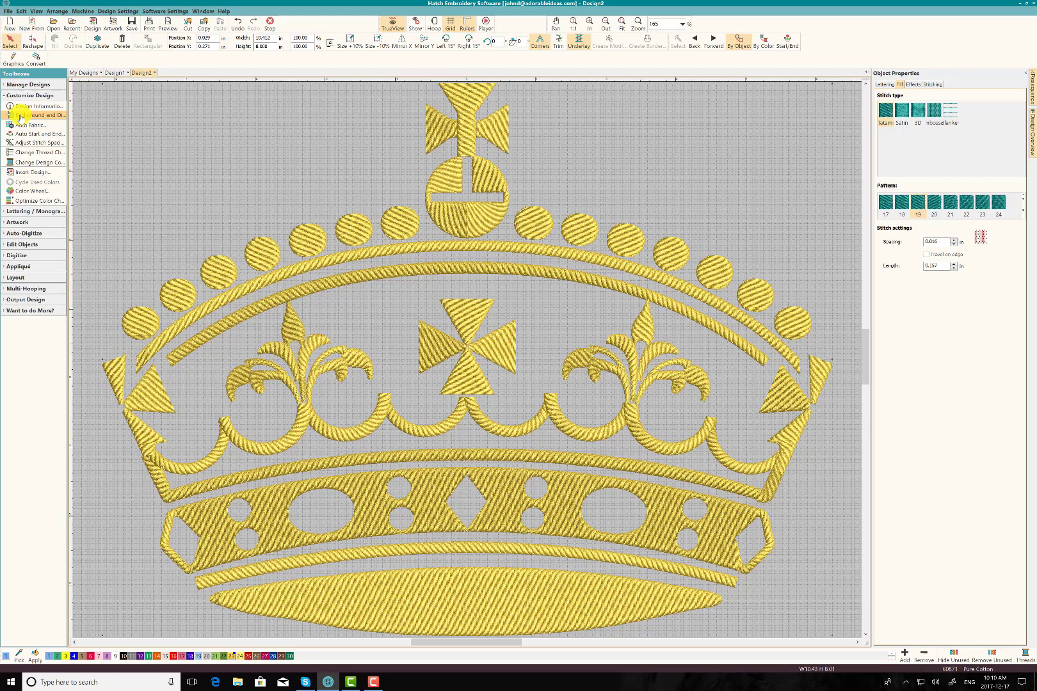
pyautogui.click(22, 126)
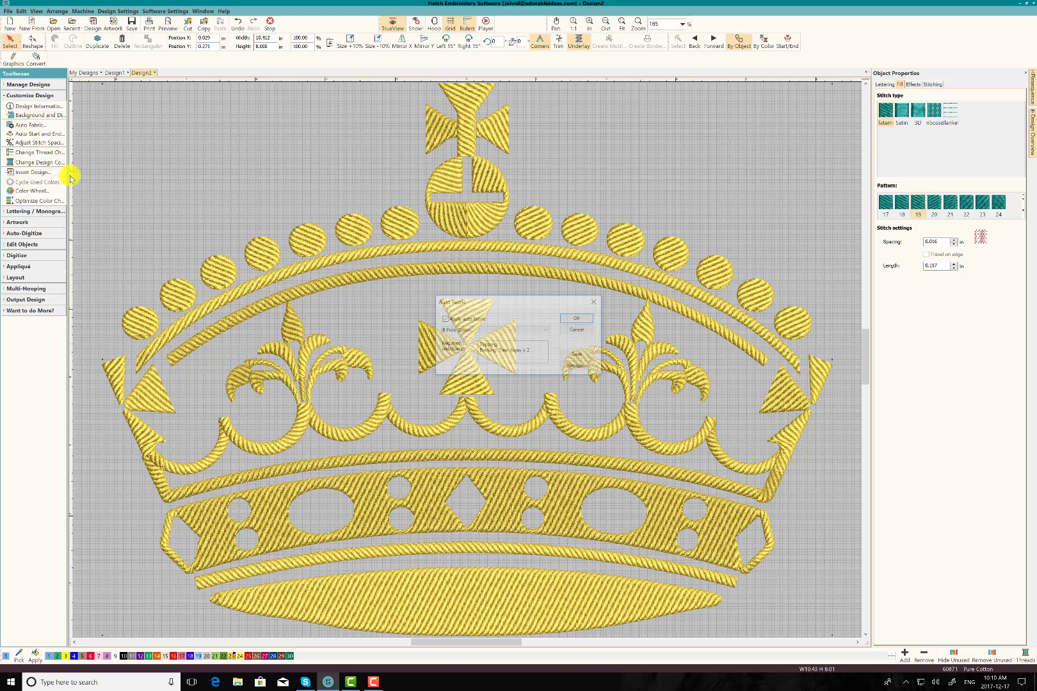
pyautogui.click(515, 330)
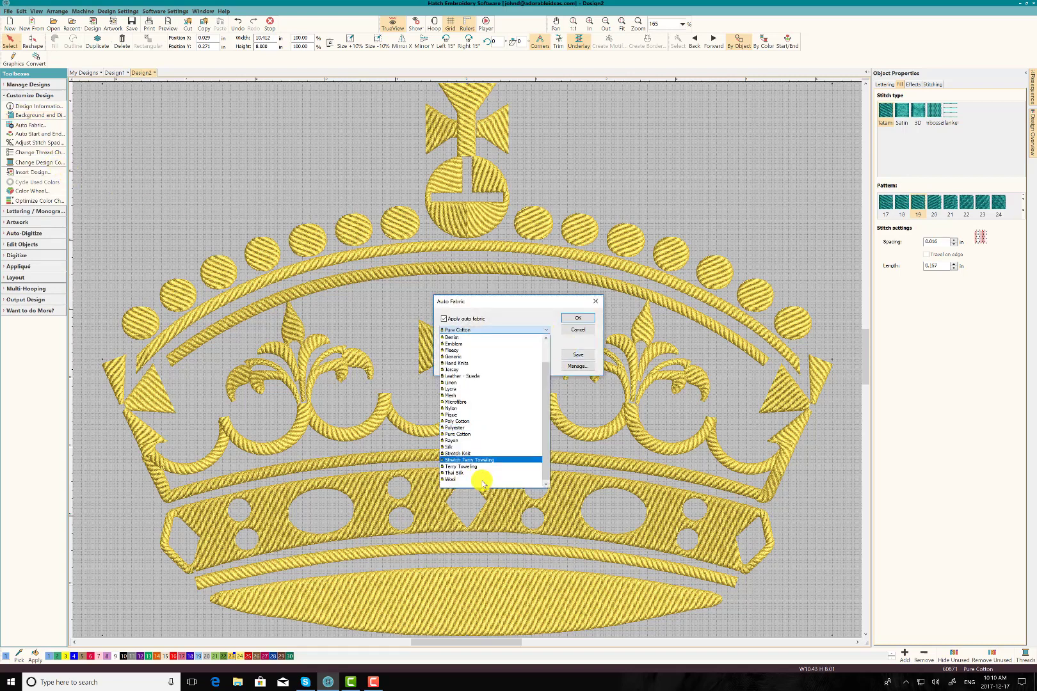
pyautogui.click(480, 474)
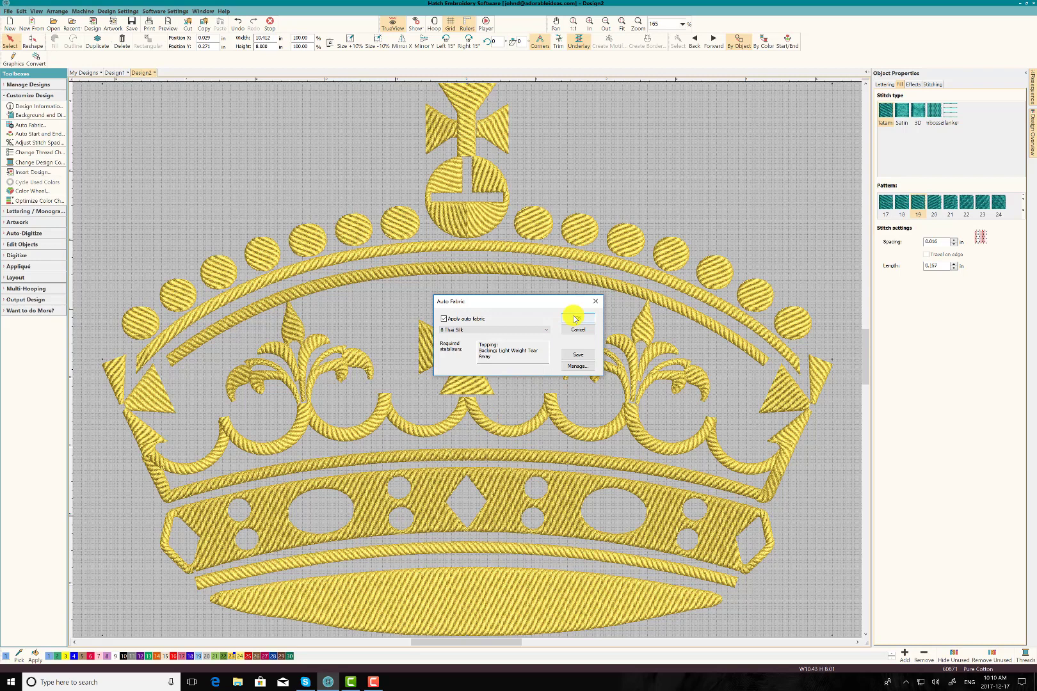
pyautogui.click(575, 319)
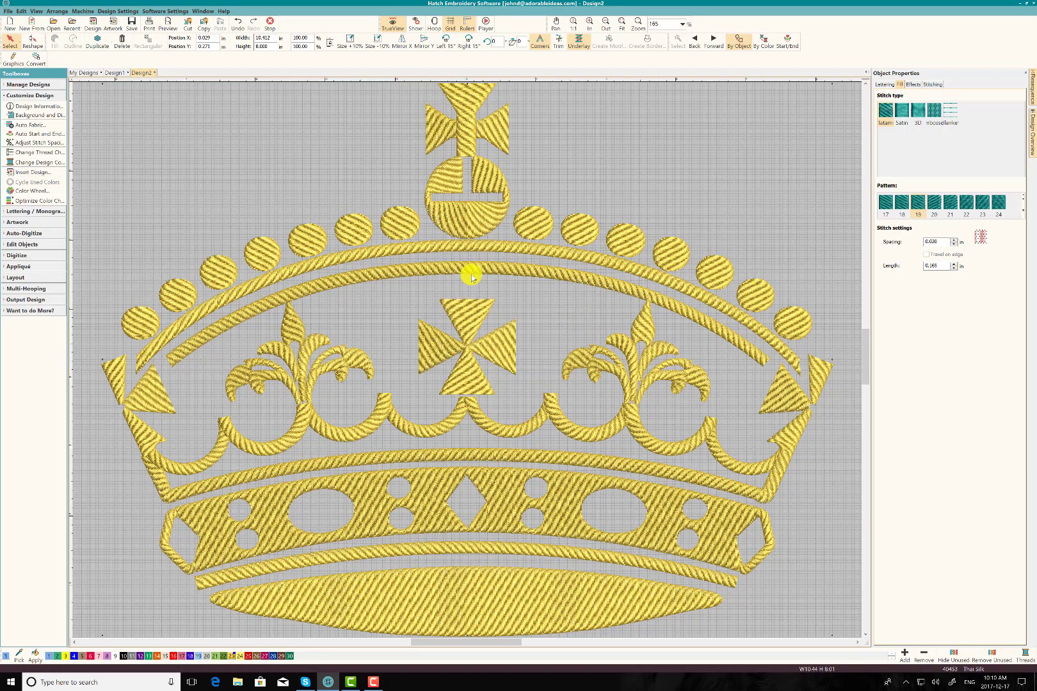
# - Set the crown's first underlay to Edge Run and add a Tatami second underlay
pyautogui.click(931, 85)
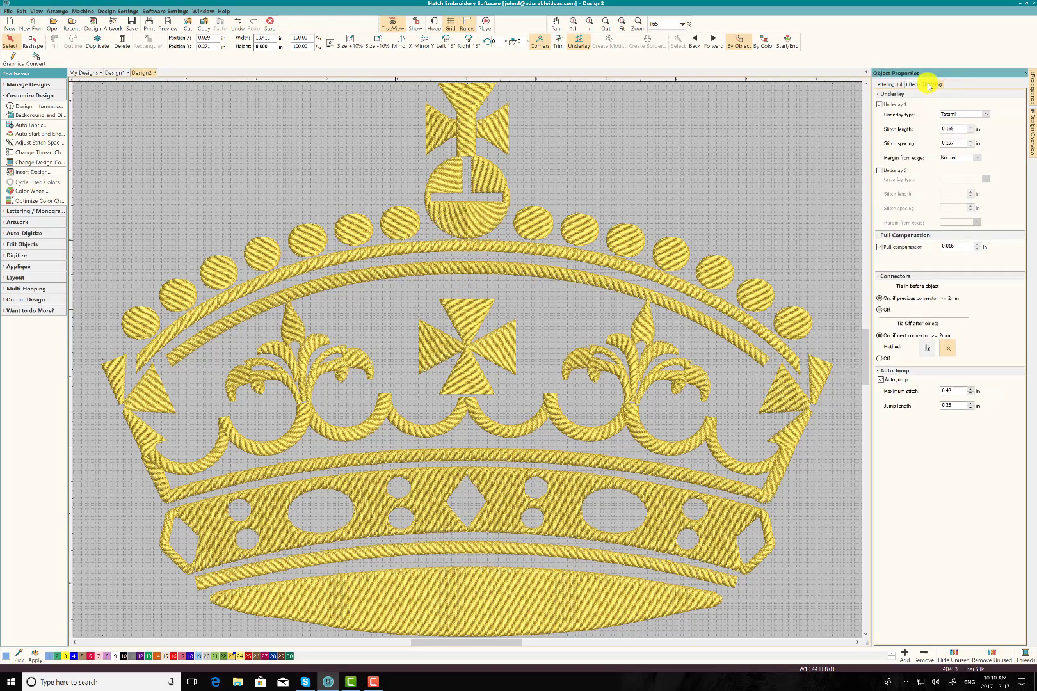
pyautogui.click(986, 114)
pyautogui.click(957, 126)
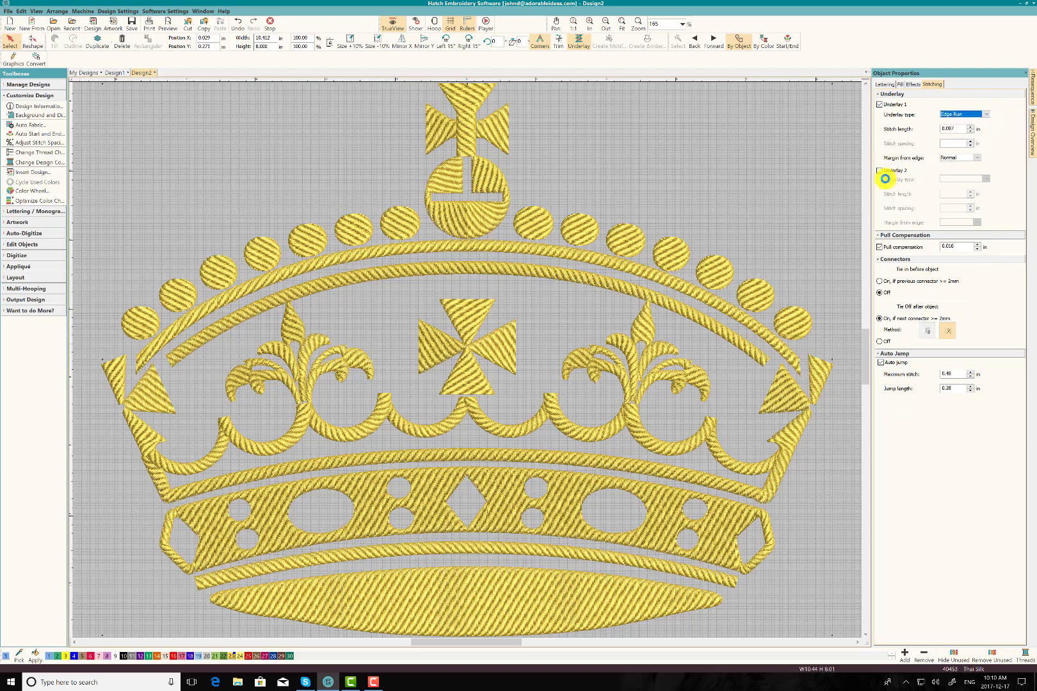
pyautogui.click(887, 170)
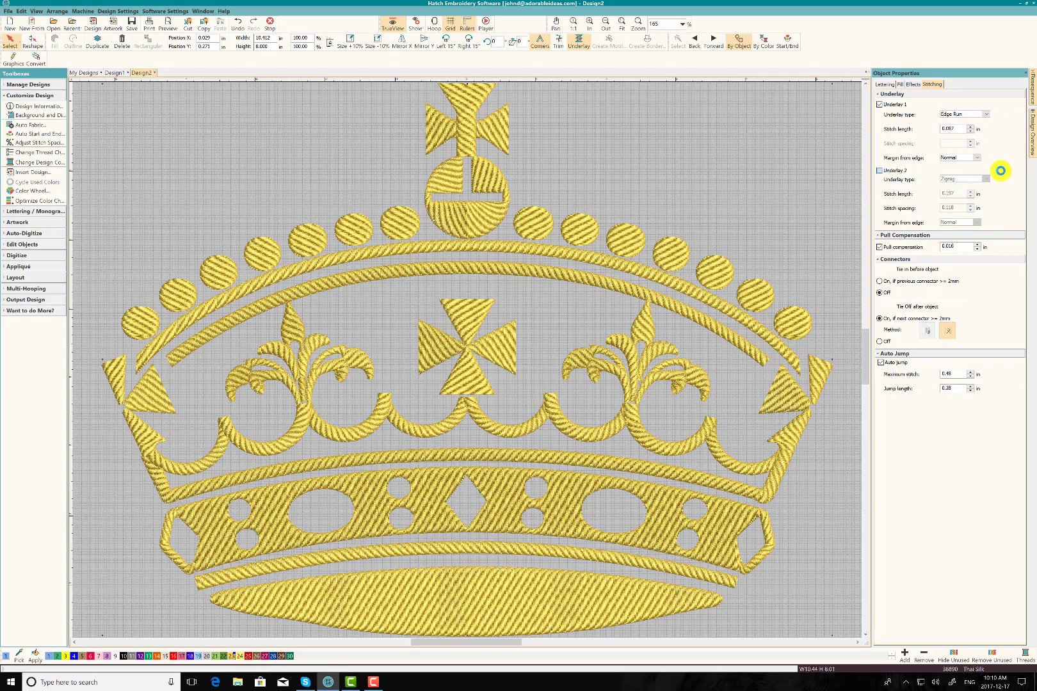
pyautogui.click(986, 179)
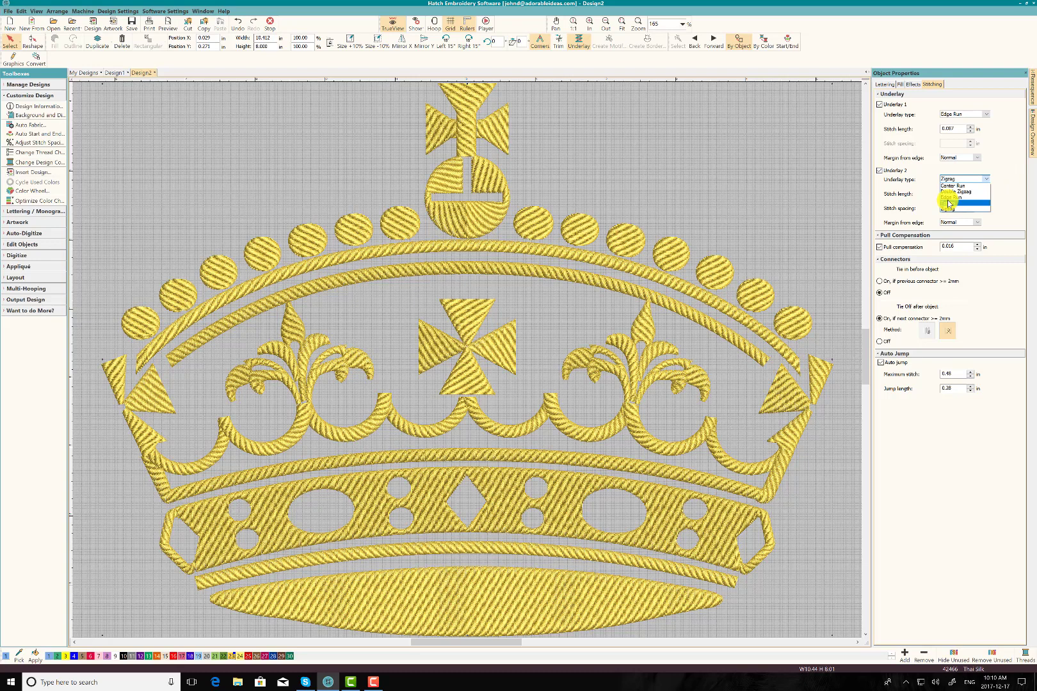
pyautogui.click(948, 203)
pyautogui.click(819, 193)
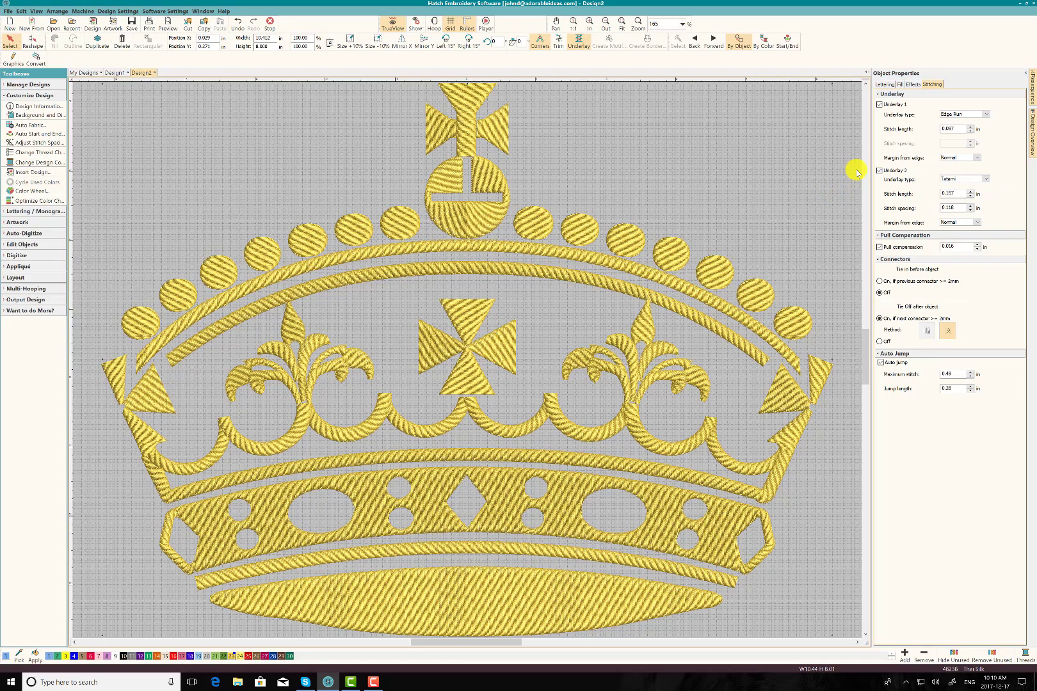
# - Toggle TrueView and zoom in on the central cross to inspect the new stitching
pyautogui.press('t')
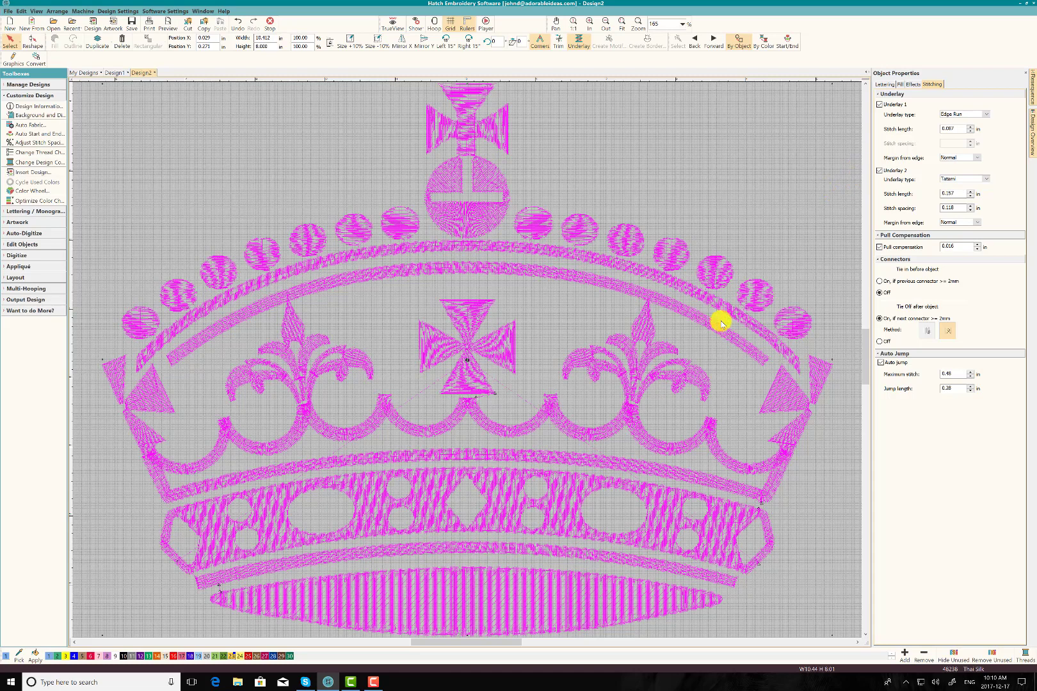
pyautogui.press('t')
pyautogui.click(547, 351)
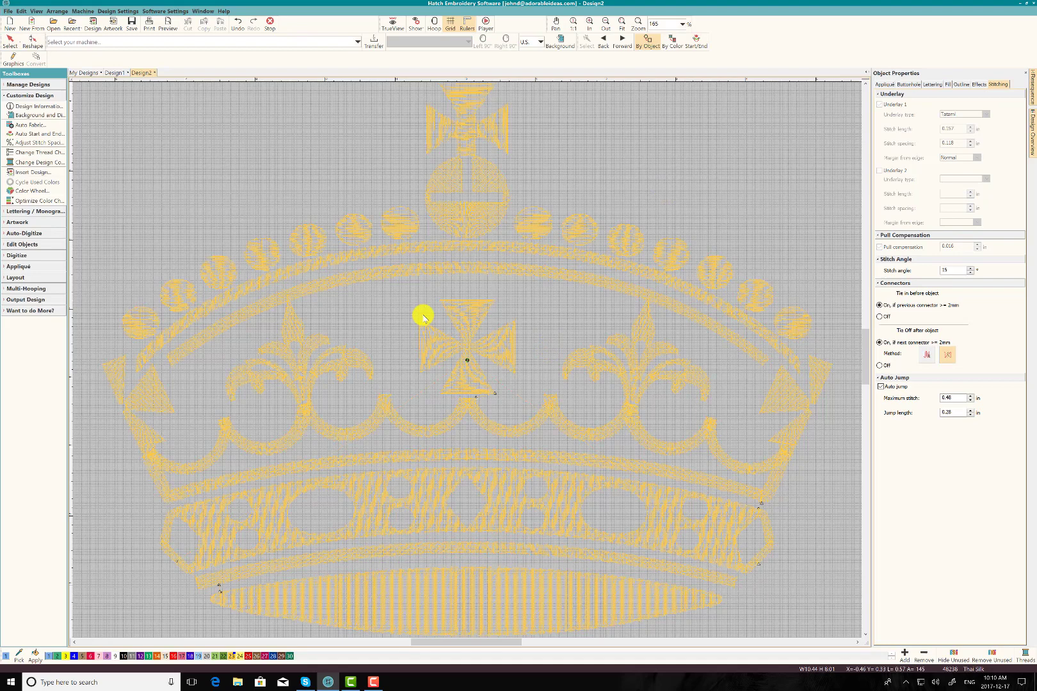
pyautogui.press('z')
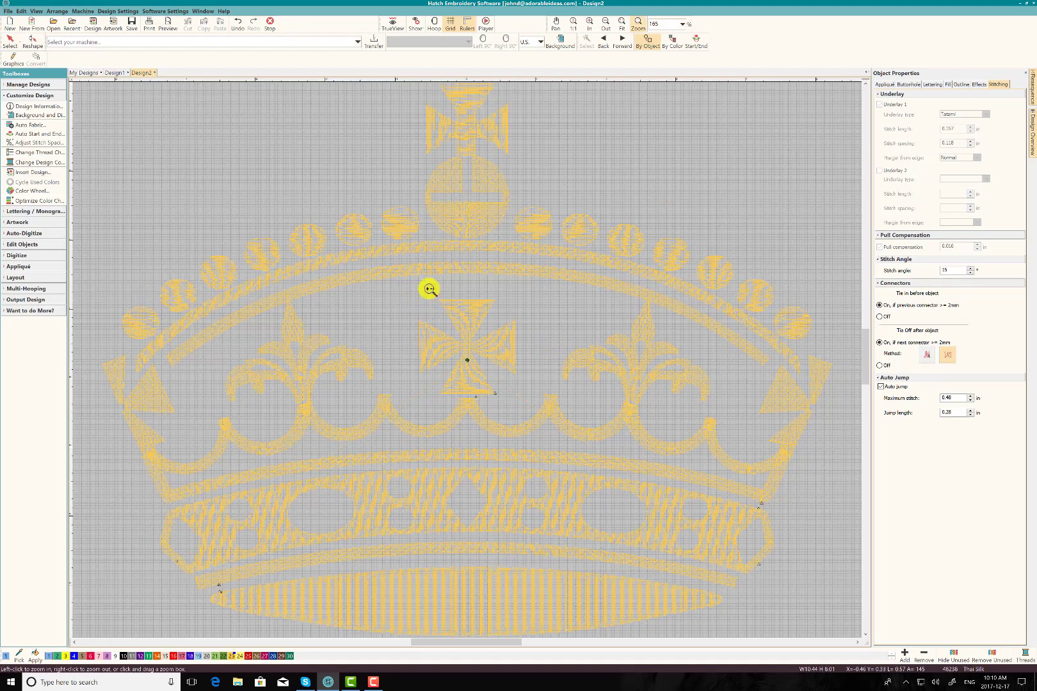
pyautogui.moveTo(429, 289); pyautogui.dragTo(515, 367)
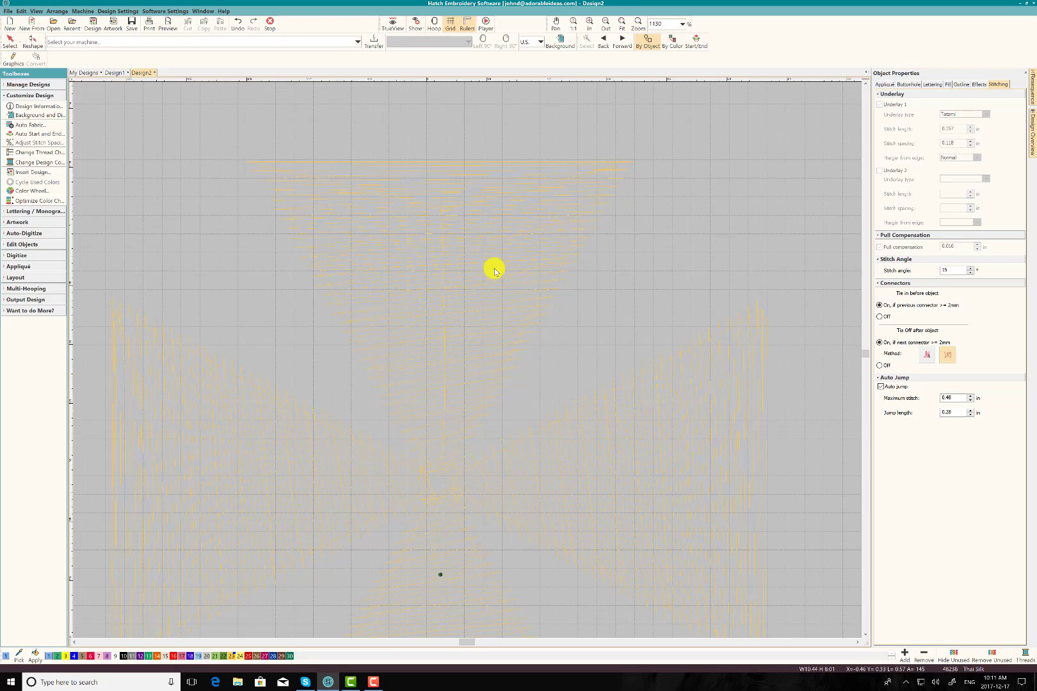
pyautogui.press('v')
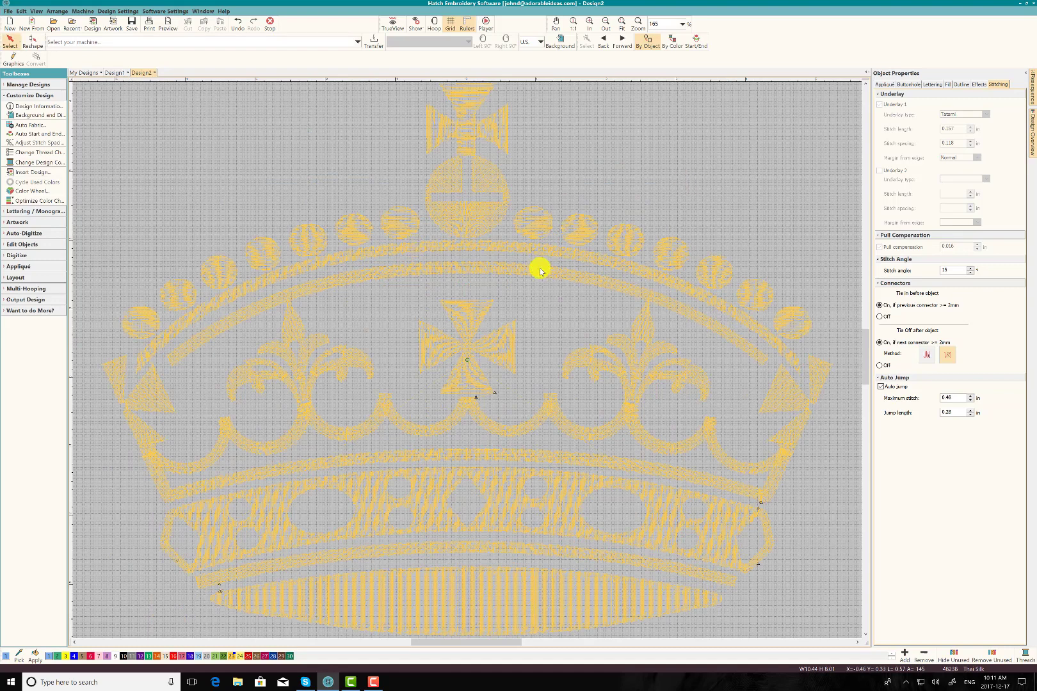
pyautogui.click(469, 236)
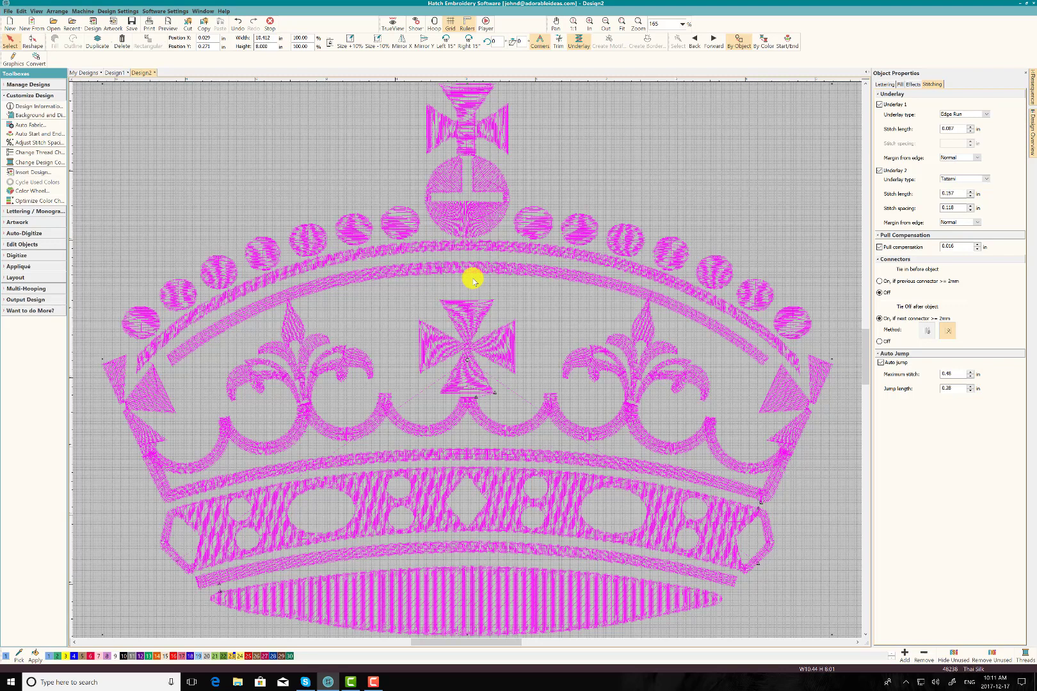
# - Switch back to realistic TrueView stitch rendering
pyautogui.press('t')
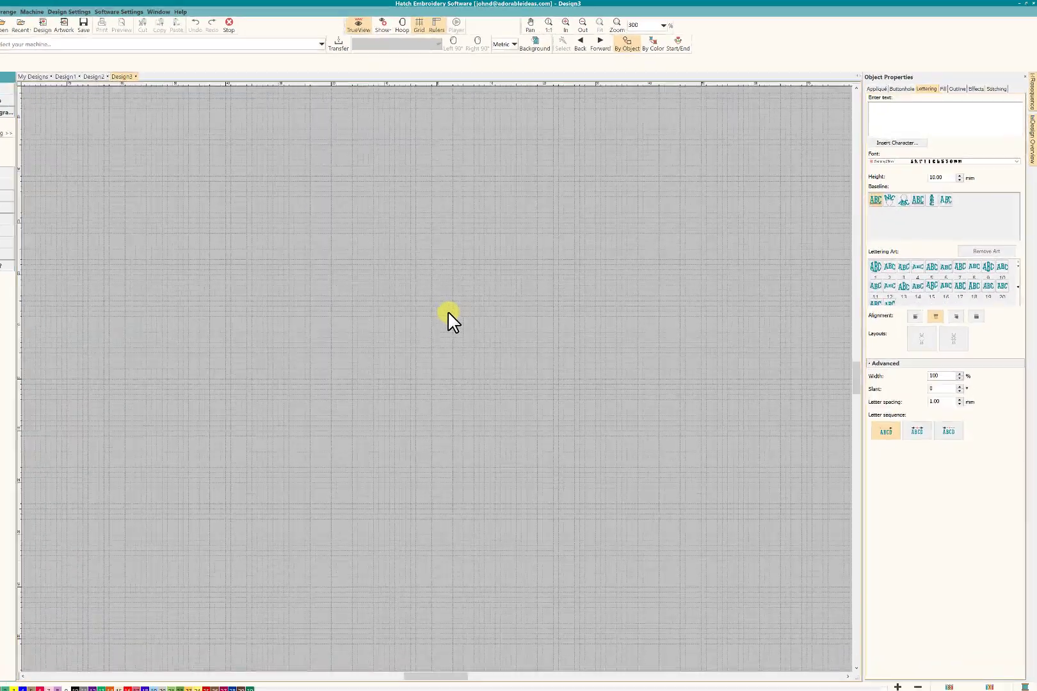
# - Choose the Zz_Floral Laurel Elements lettering font and enter a 50 mm height
pyautogui.click(1003, 254)
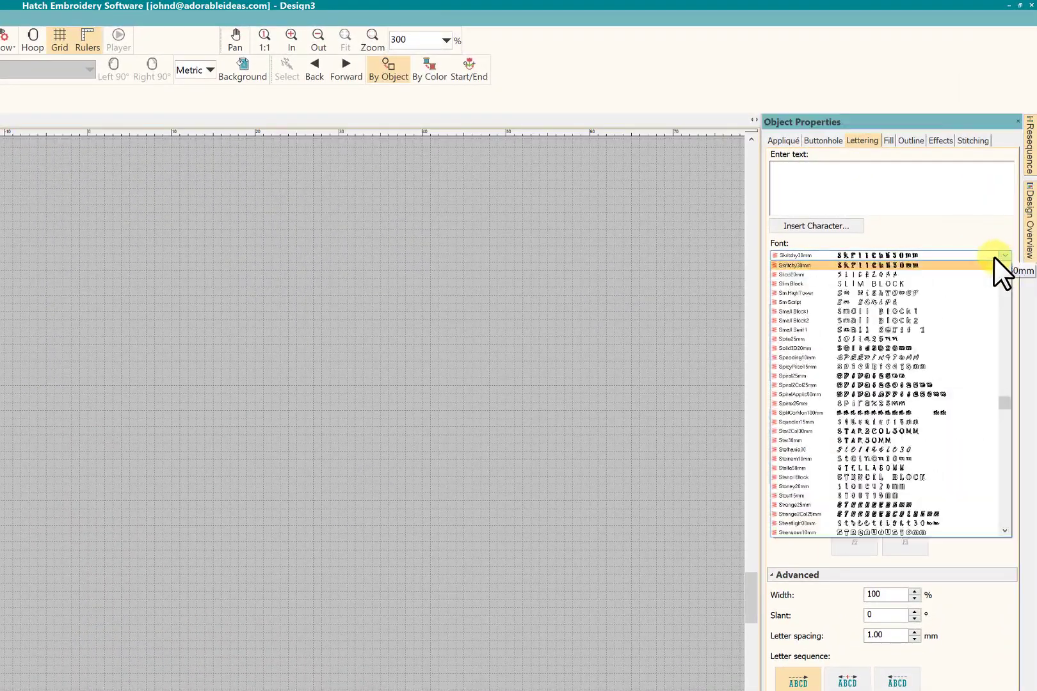
pyautogui.moveTo(1007, 407); pyautogui.dragTo(1007, 420)
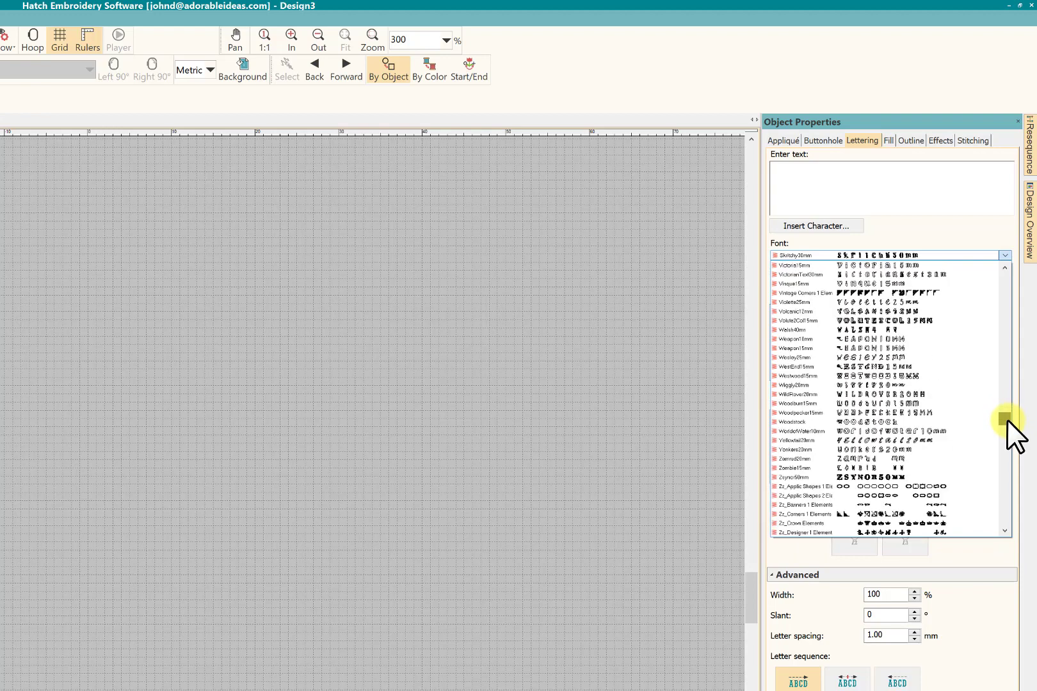
pyautogui.scroll(-2, 1007, 420)
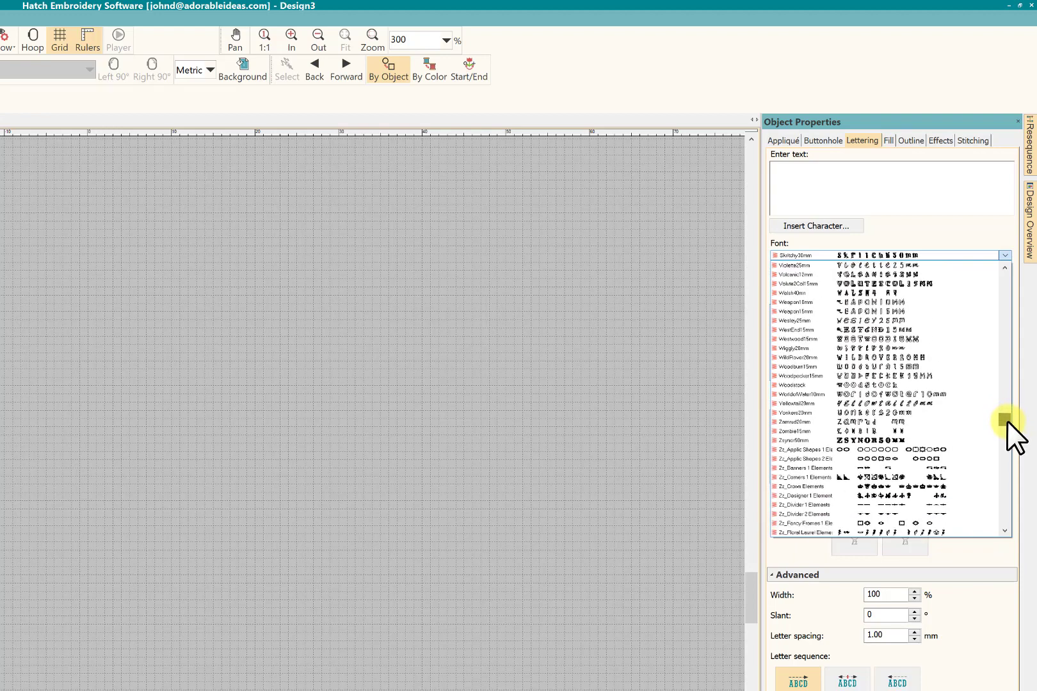
pyautogui.scroll(-2, 1007, 421)
pyautogui.scroll(-2, 1007, 421)
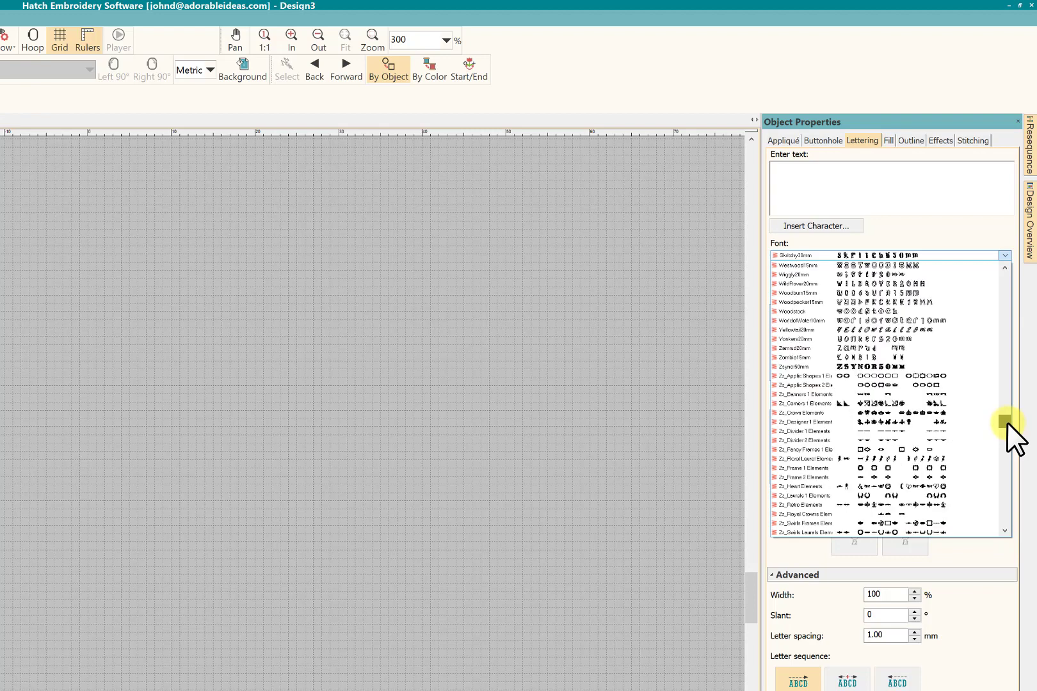
pyautogui.click(804, 460)
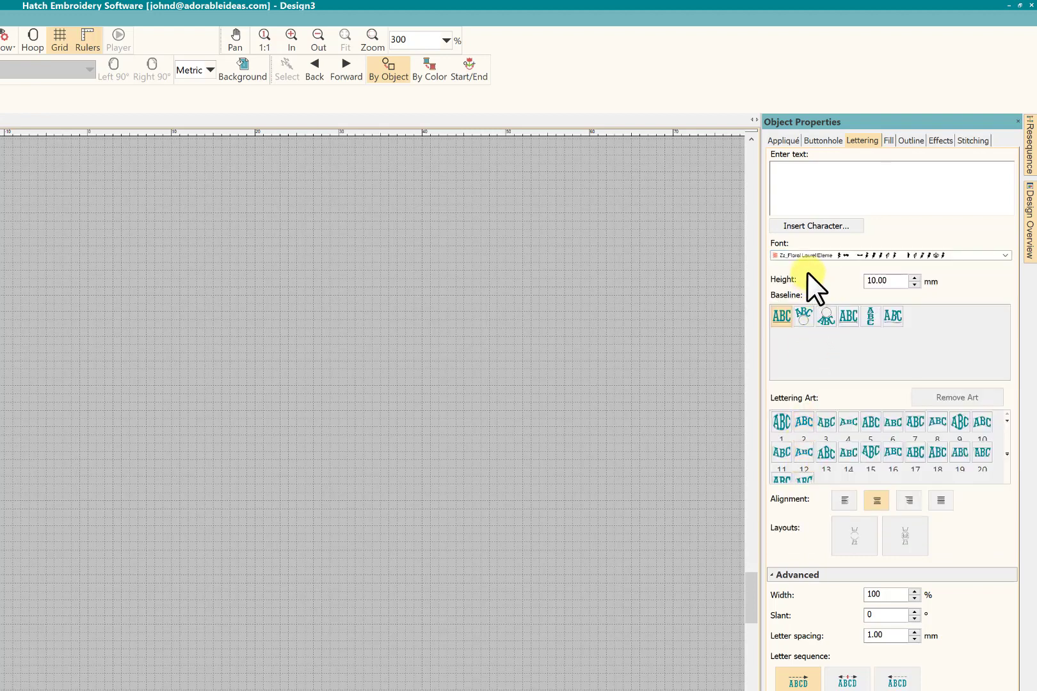
pyautogui.doubleClick(891, 281)
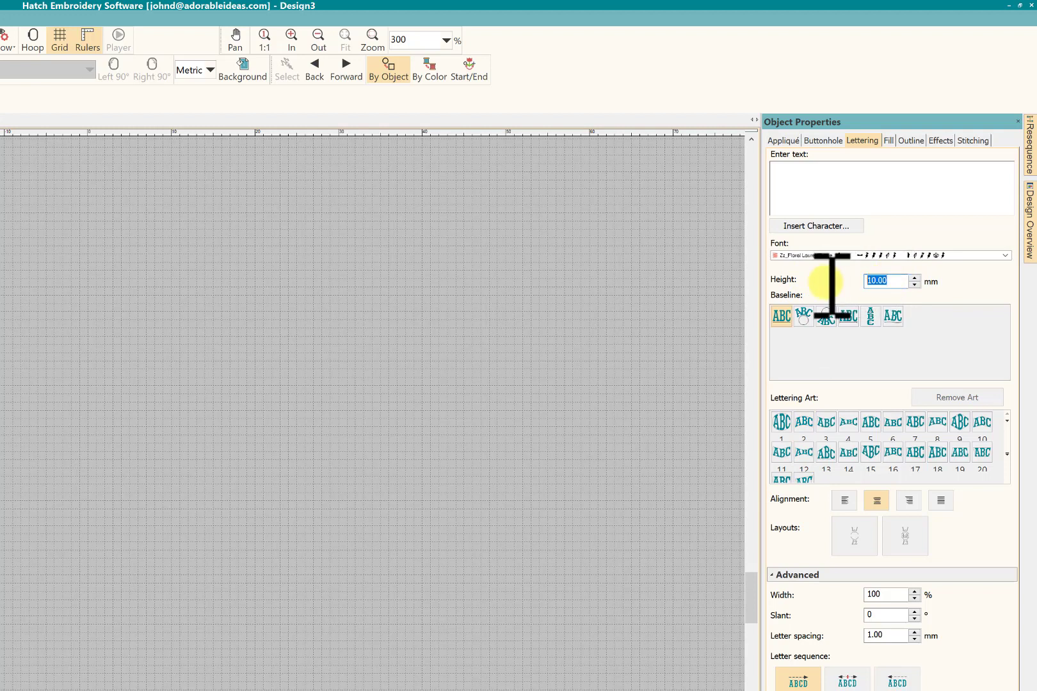
pyautogui.write('50')
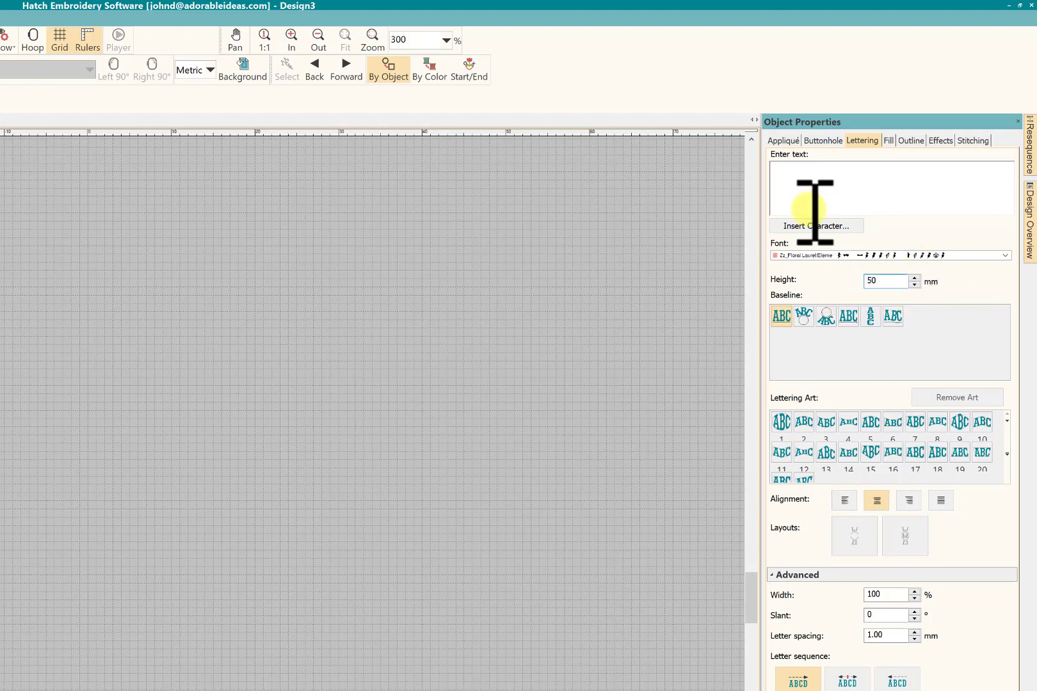
# - Insert wreath glyph 5 from the laurel font's character set and zoom in on it
pyautogui.click(809, 225)
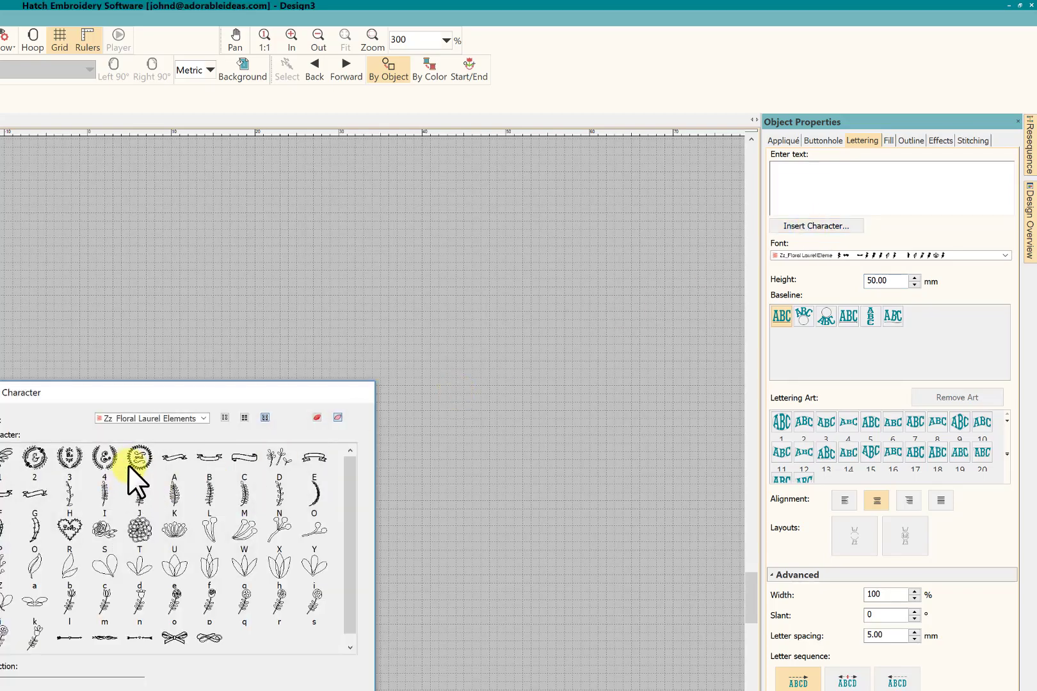
pyautogui.click(137, 457)
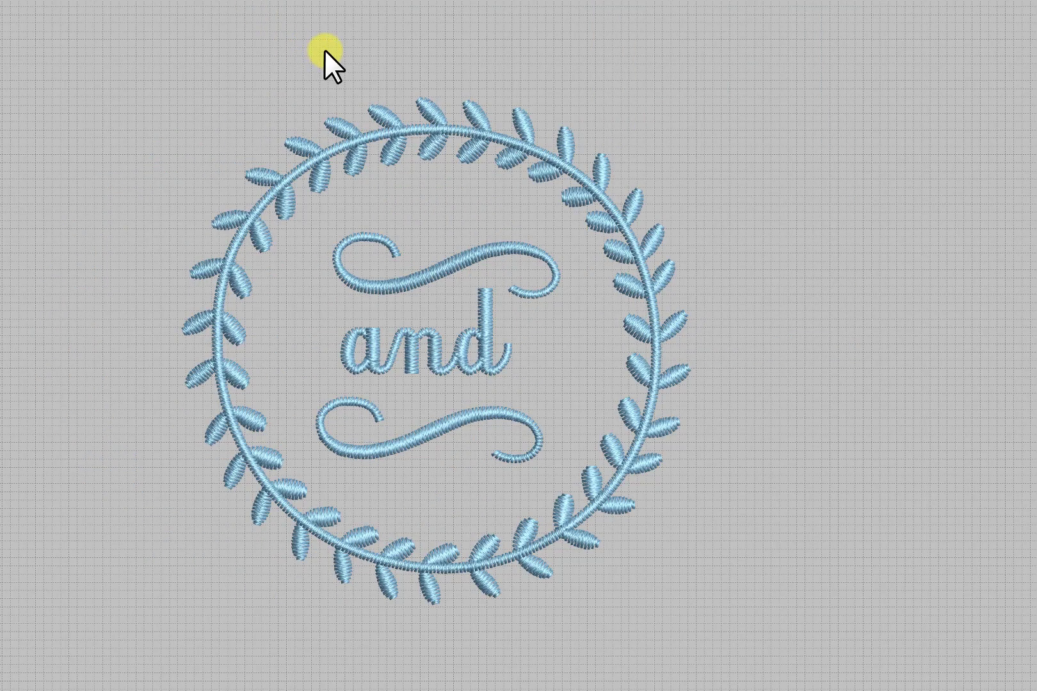
pyautogui.press('z')
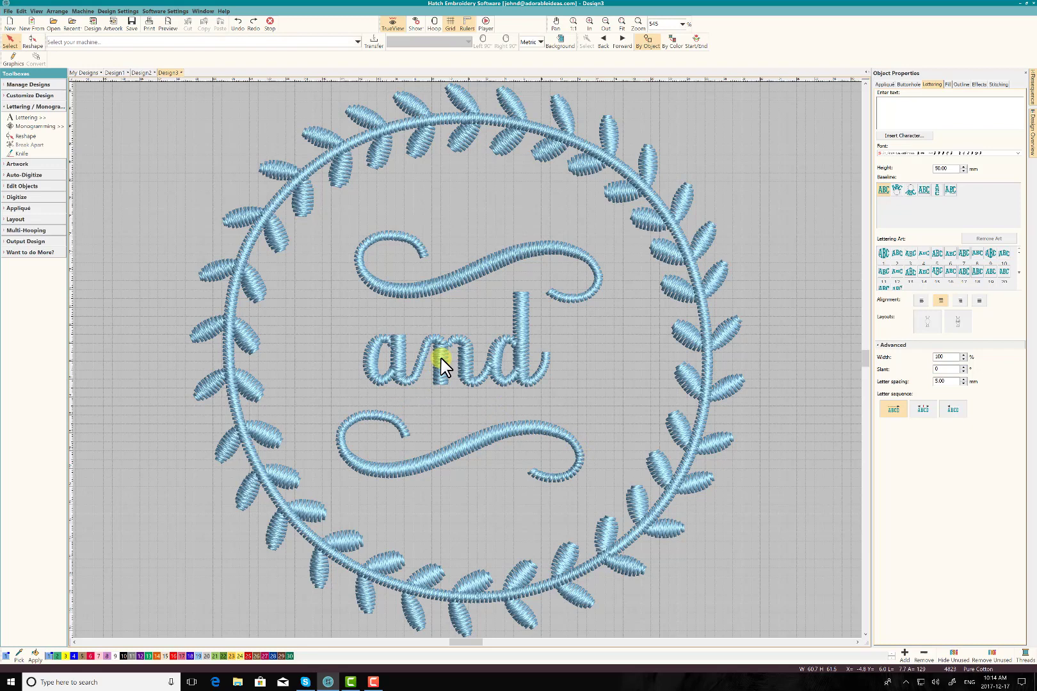
# - Resize the laurel wreath to a 10 mm height and zoom in on its crowded stitches
pyautogui.click(591, 151)
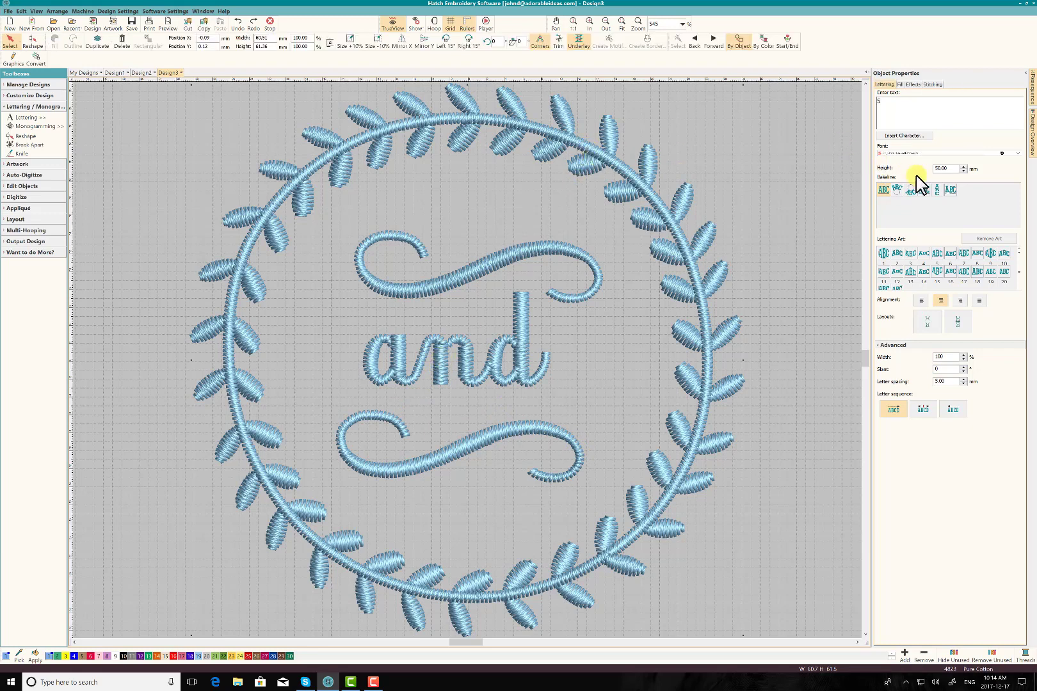
pyautogui.doubleClick(949, 168)
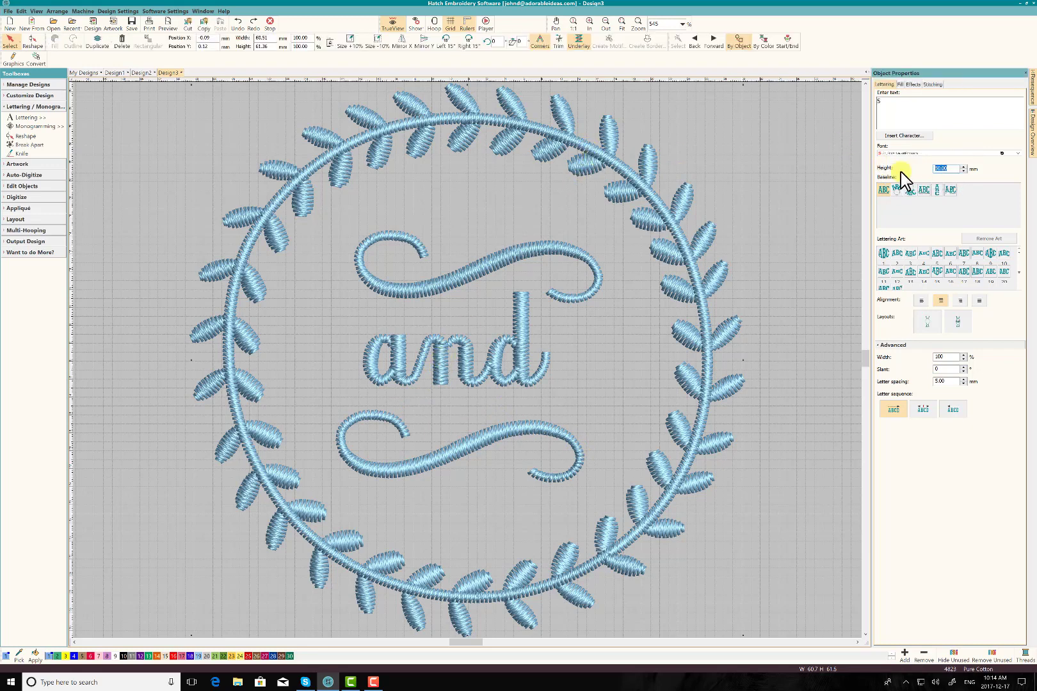
pyautogui.write('10')
pyautogui.press('Return')
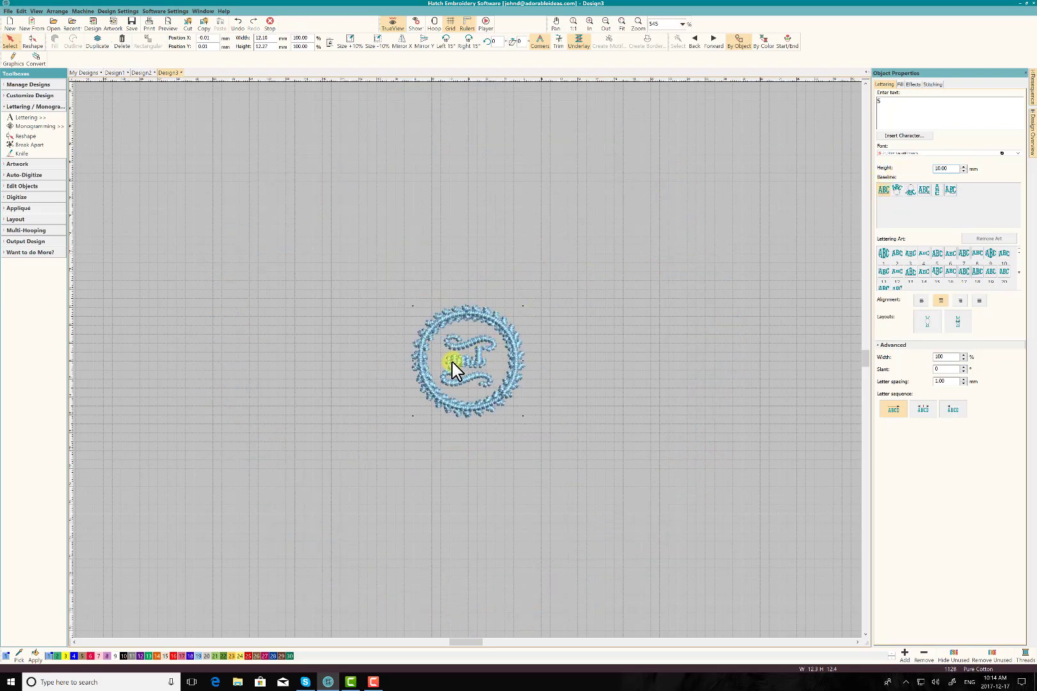
pyautogui.write('0')
pyautogui.click(338, 340)
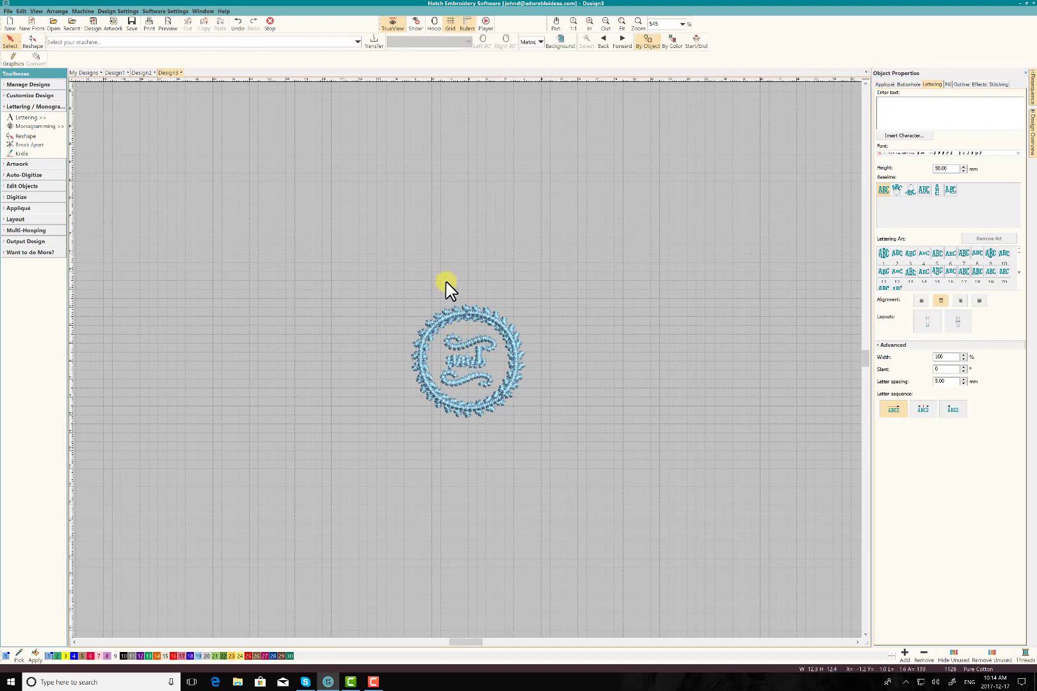
pyautogui.press('0')
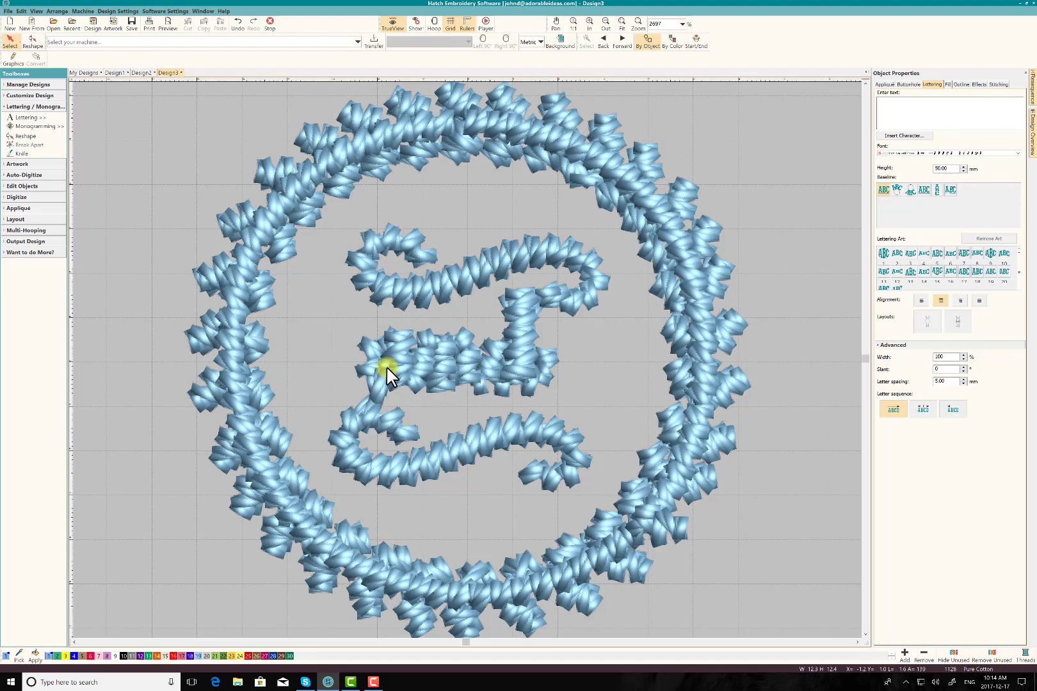
# - Undo the resize to restore the 50 mm wreath and zoom to fit it
pyautogui.click(239, 26)
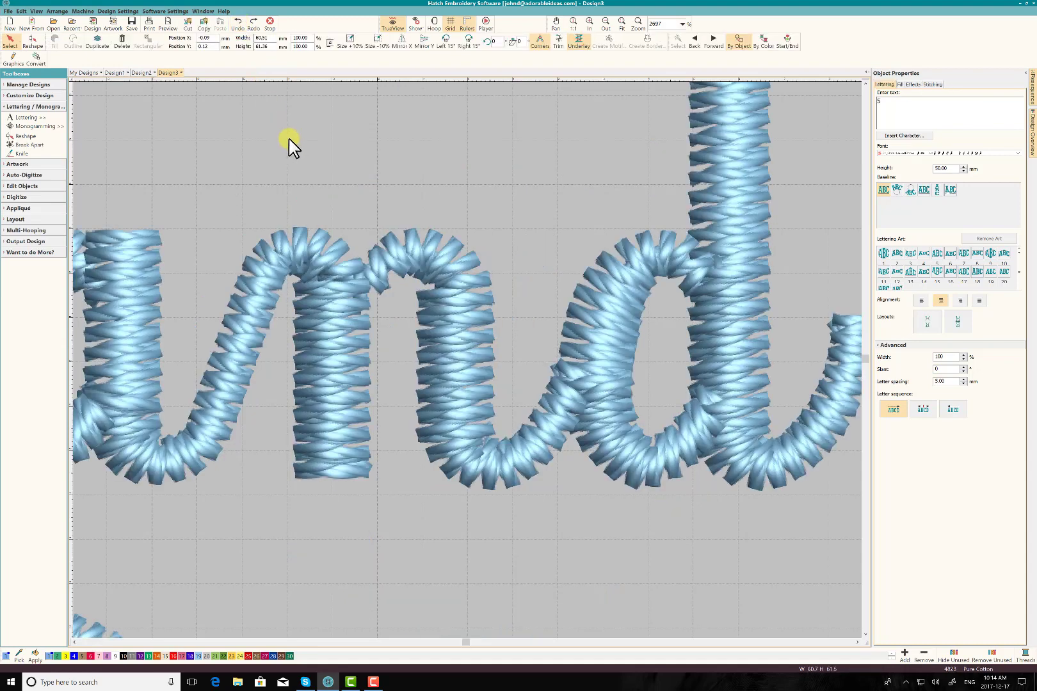
pyautogui.press('0')
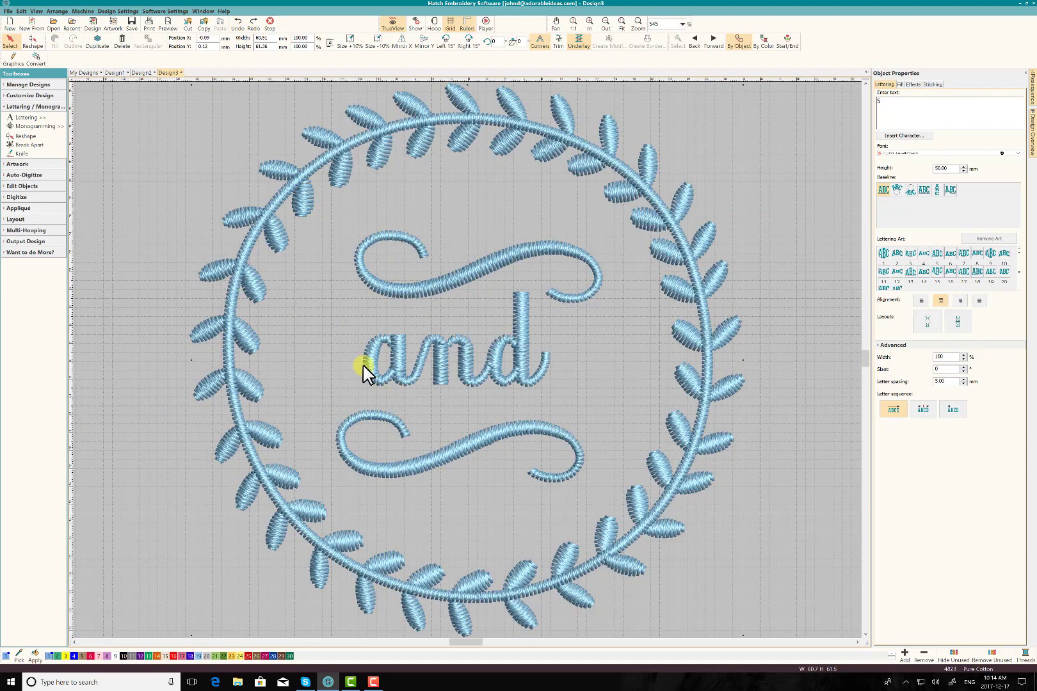